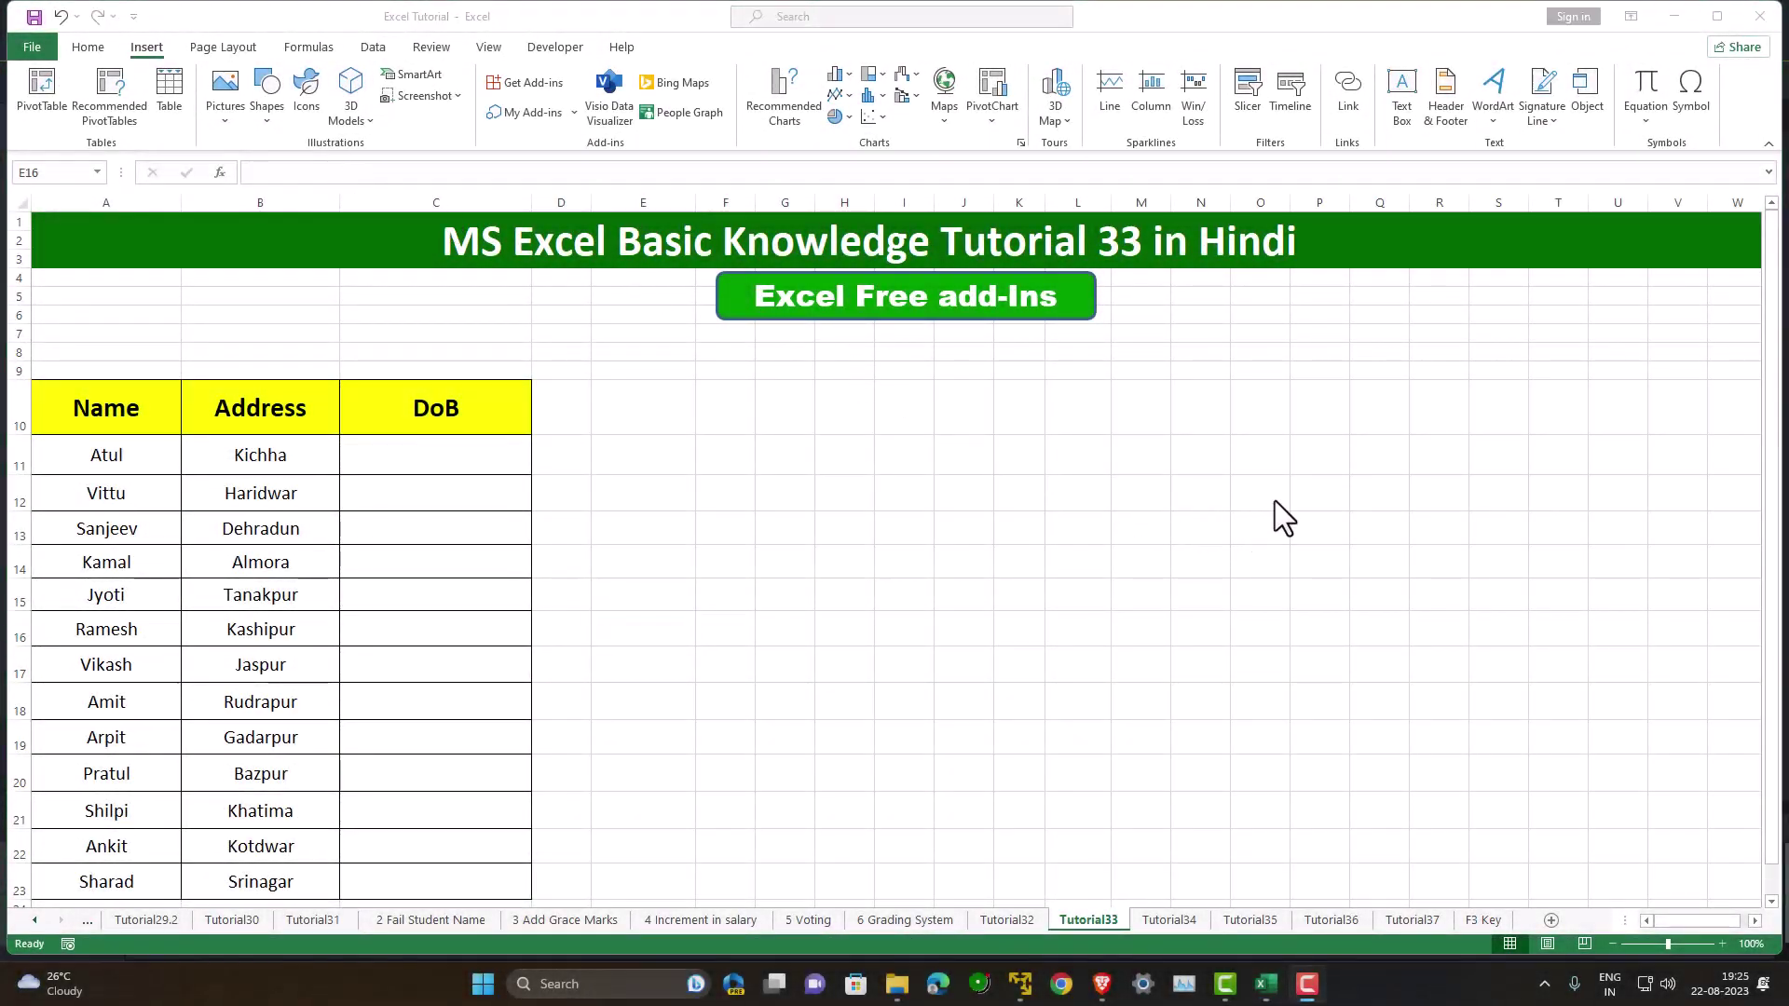
Look over the Home tab, then return to Insert and launch the Get Add-ins store.
{"action": "left_click", "coordinate": [87, 47]}
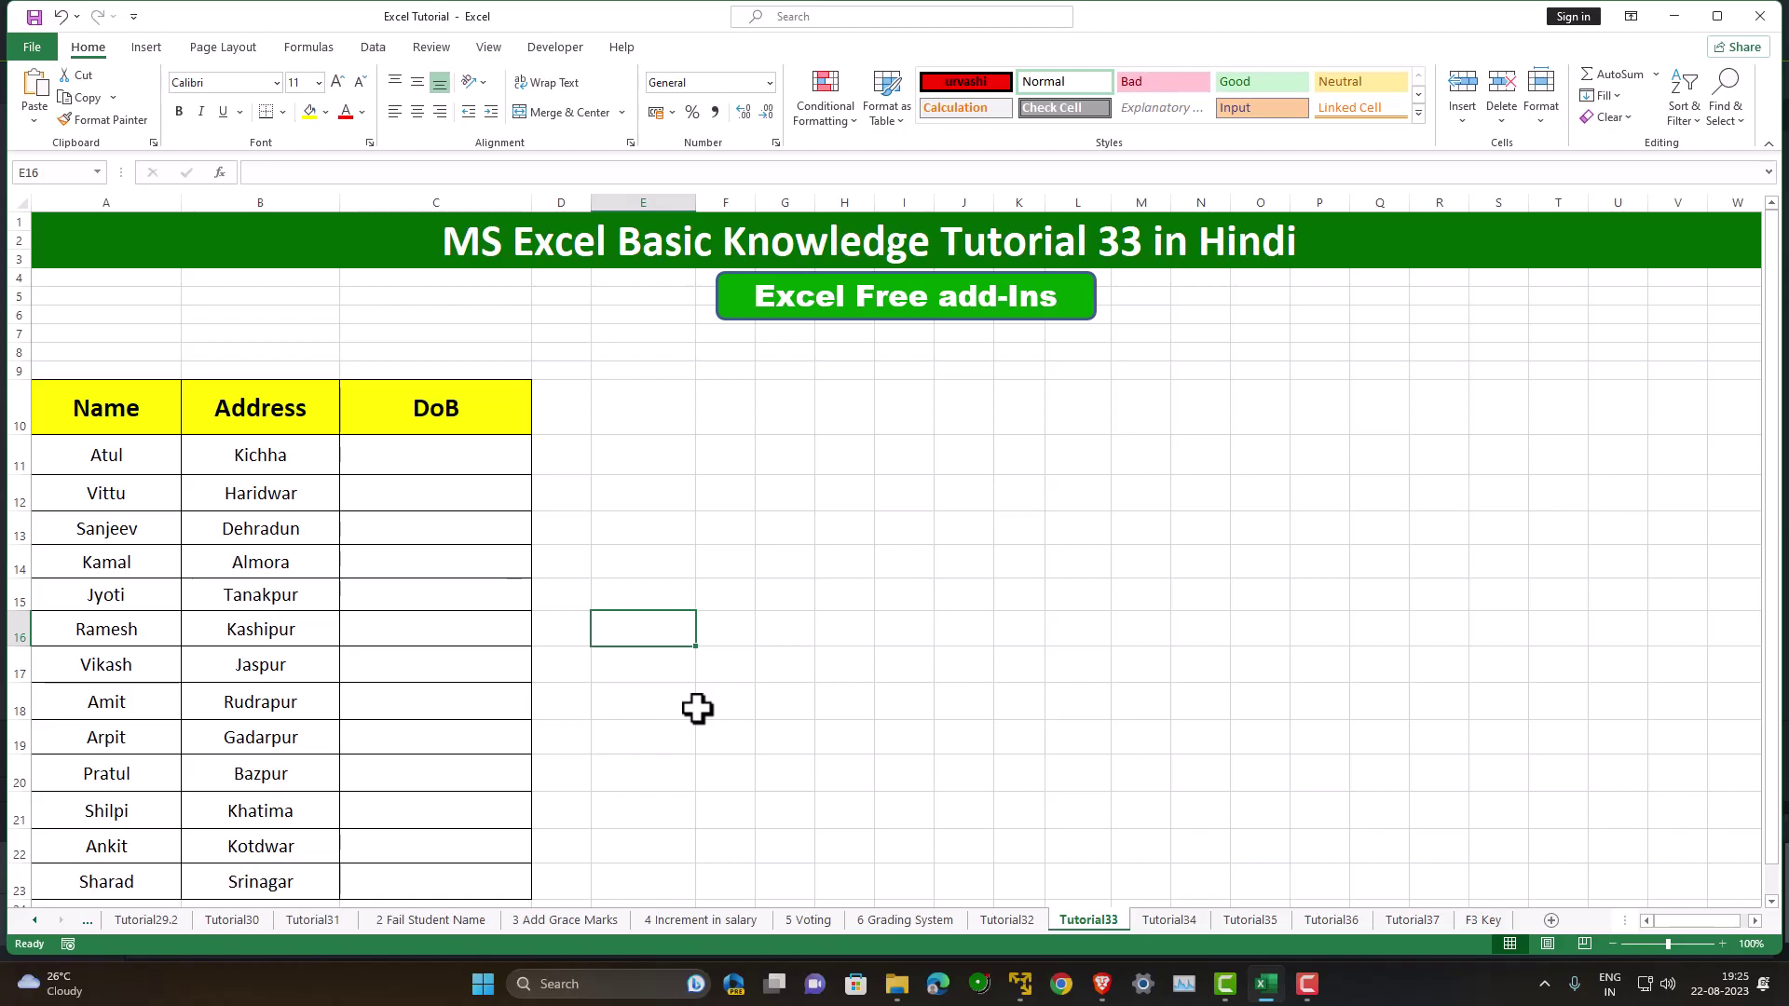
{"action": "left_click", "coordinate": [149, 46]}
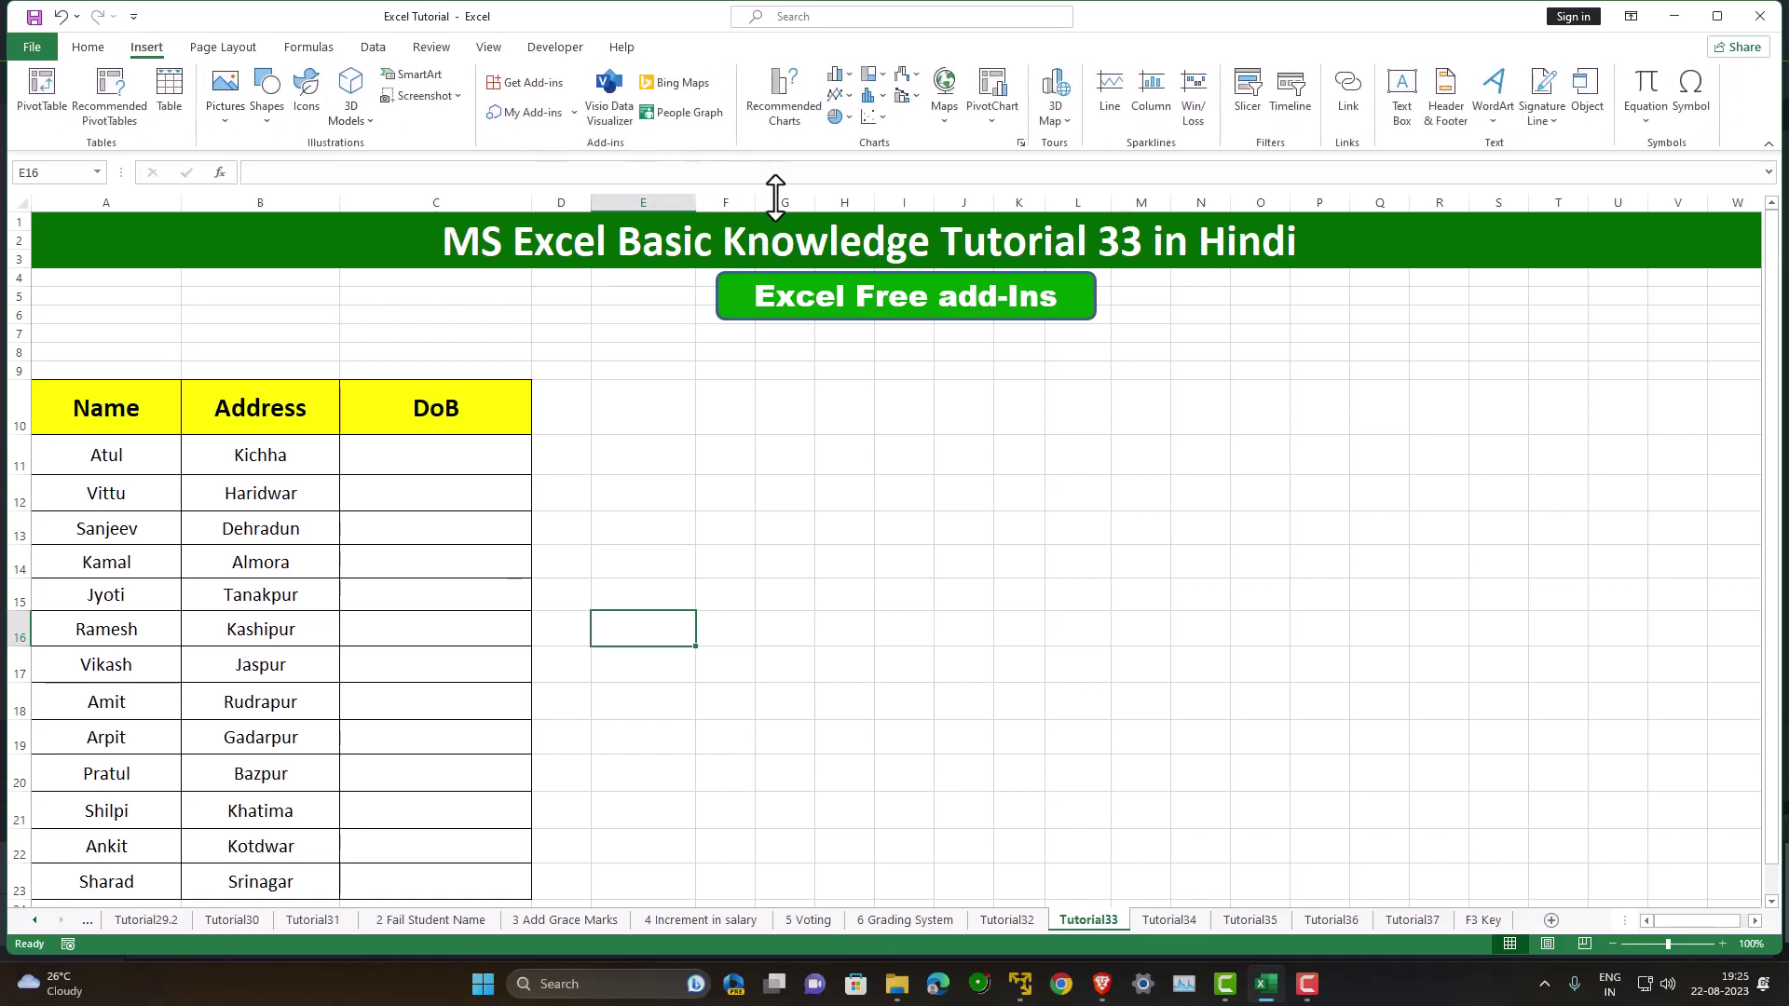
{"action": "left_click", "coordinate": [527, 82]}
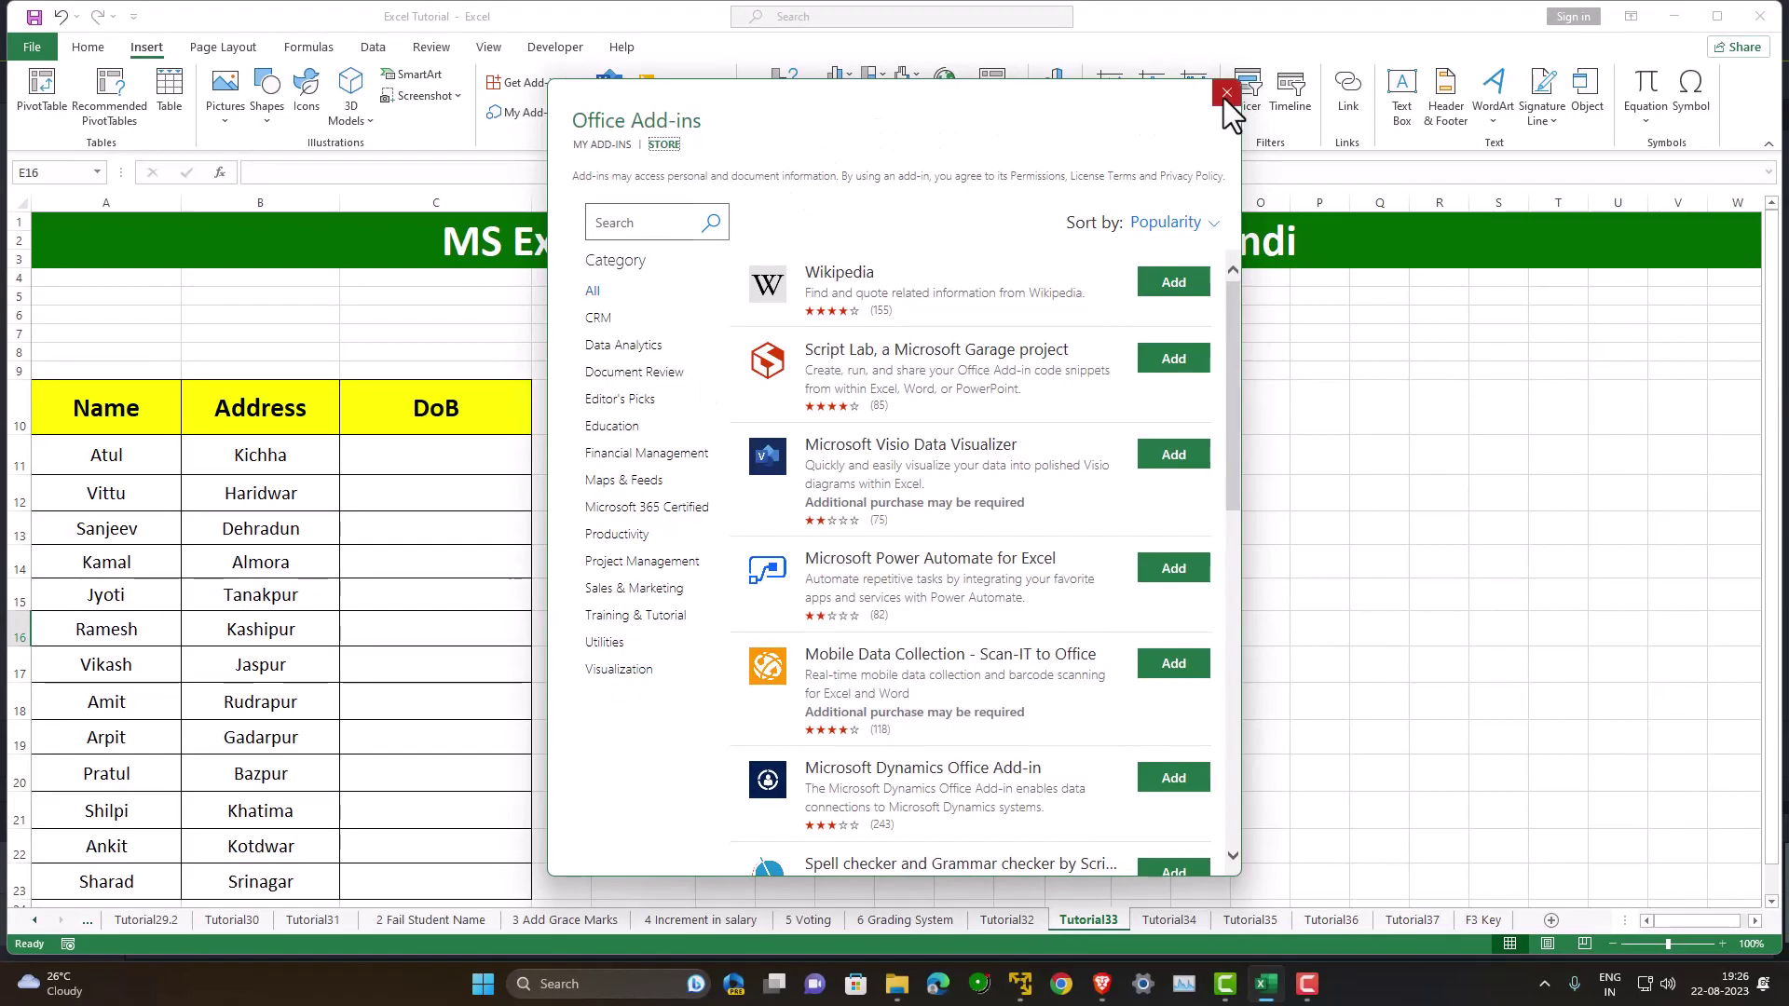
Close the Add-ins store and select the Name, Address and DoB columns, ending on cell C11.
{"action": "left_click", "coordinate": [1226, 93]}
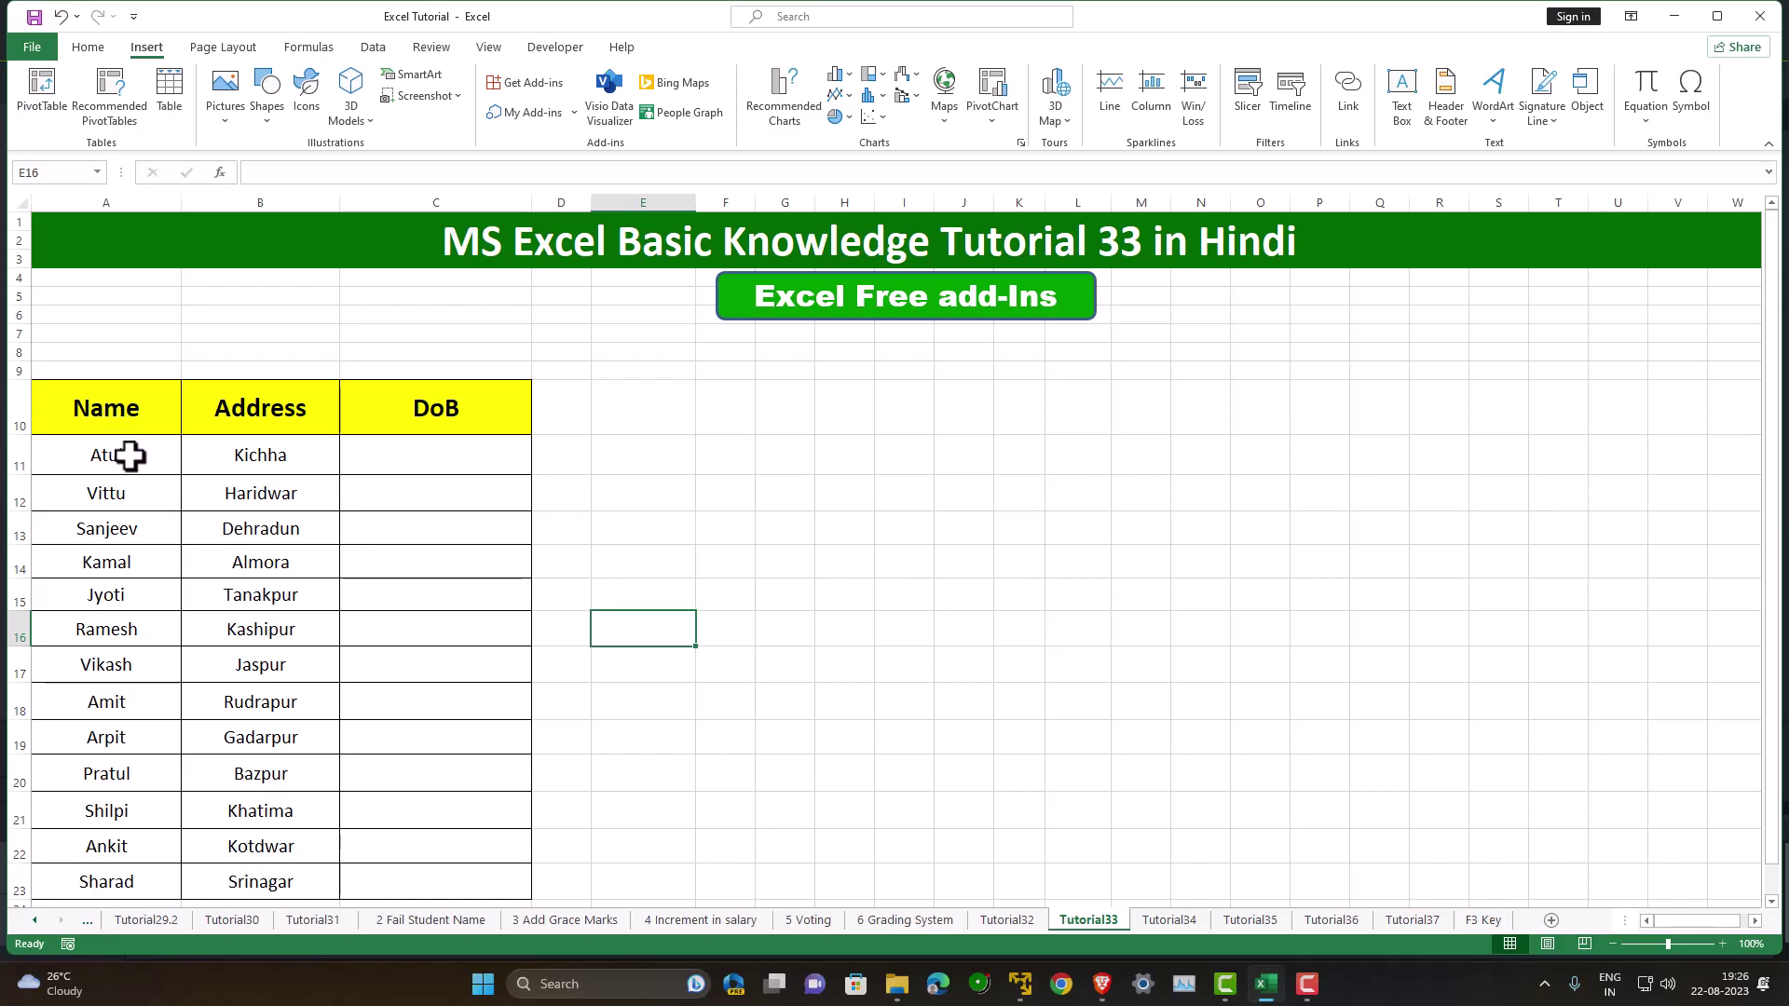
{"action": "mouse_move", "coordinate": [119, 417]}
{"action": "left_mouse_down"}
{"action": "mouse_move", "coordinate": [136, 604]}
{"action": "mouse_move", "coordinate": [112, 879]}
{"action": "left_mouse_up"}
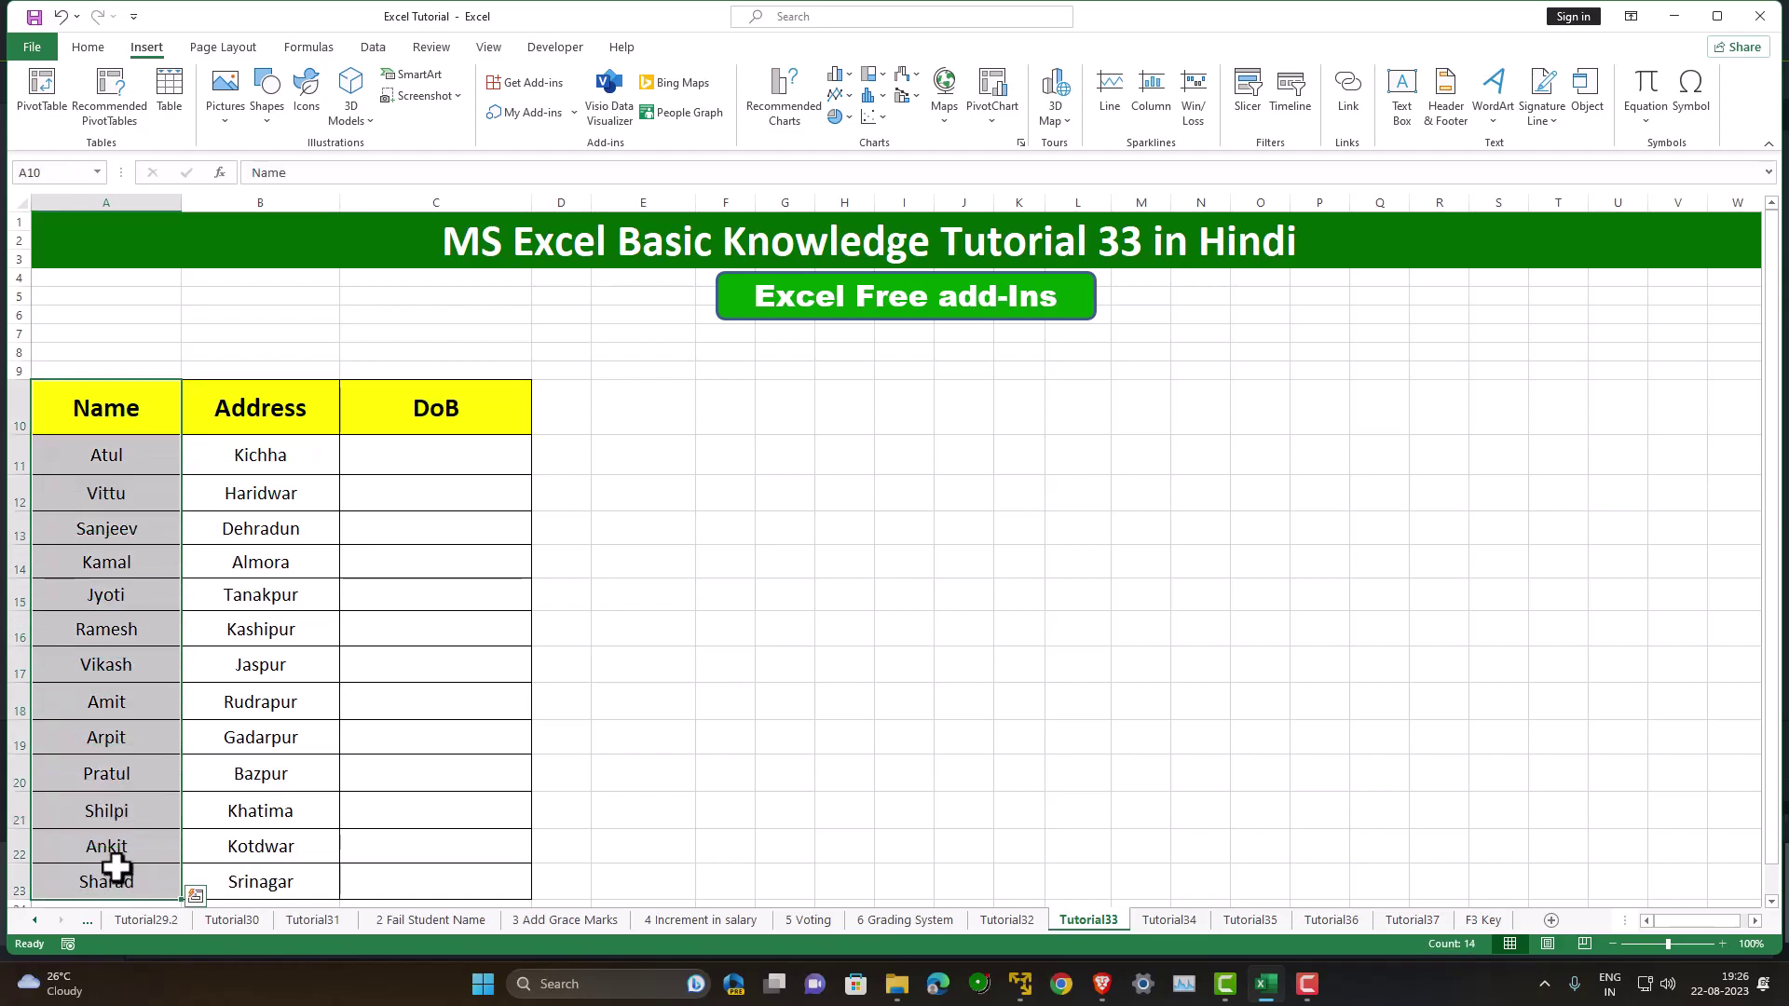
{"action": "left_click_drag", "start_coordinate": [294, 406], "coordinate": [287, 881]}
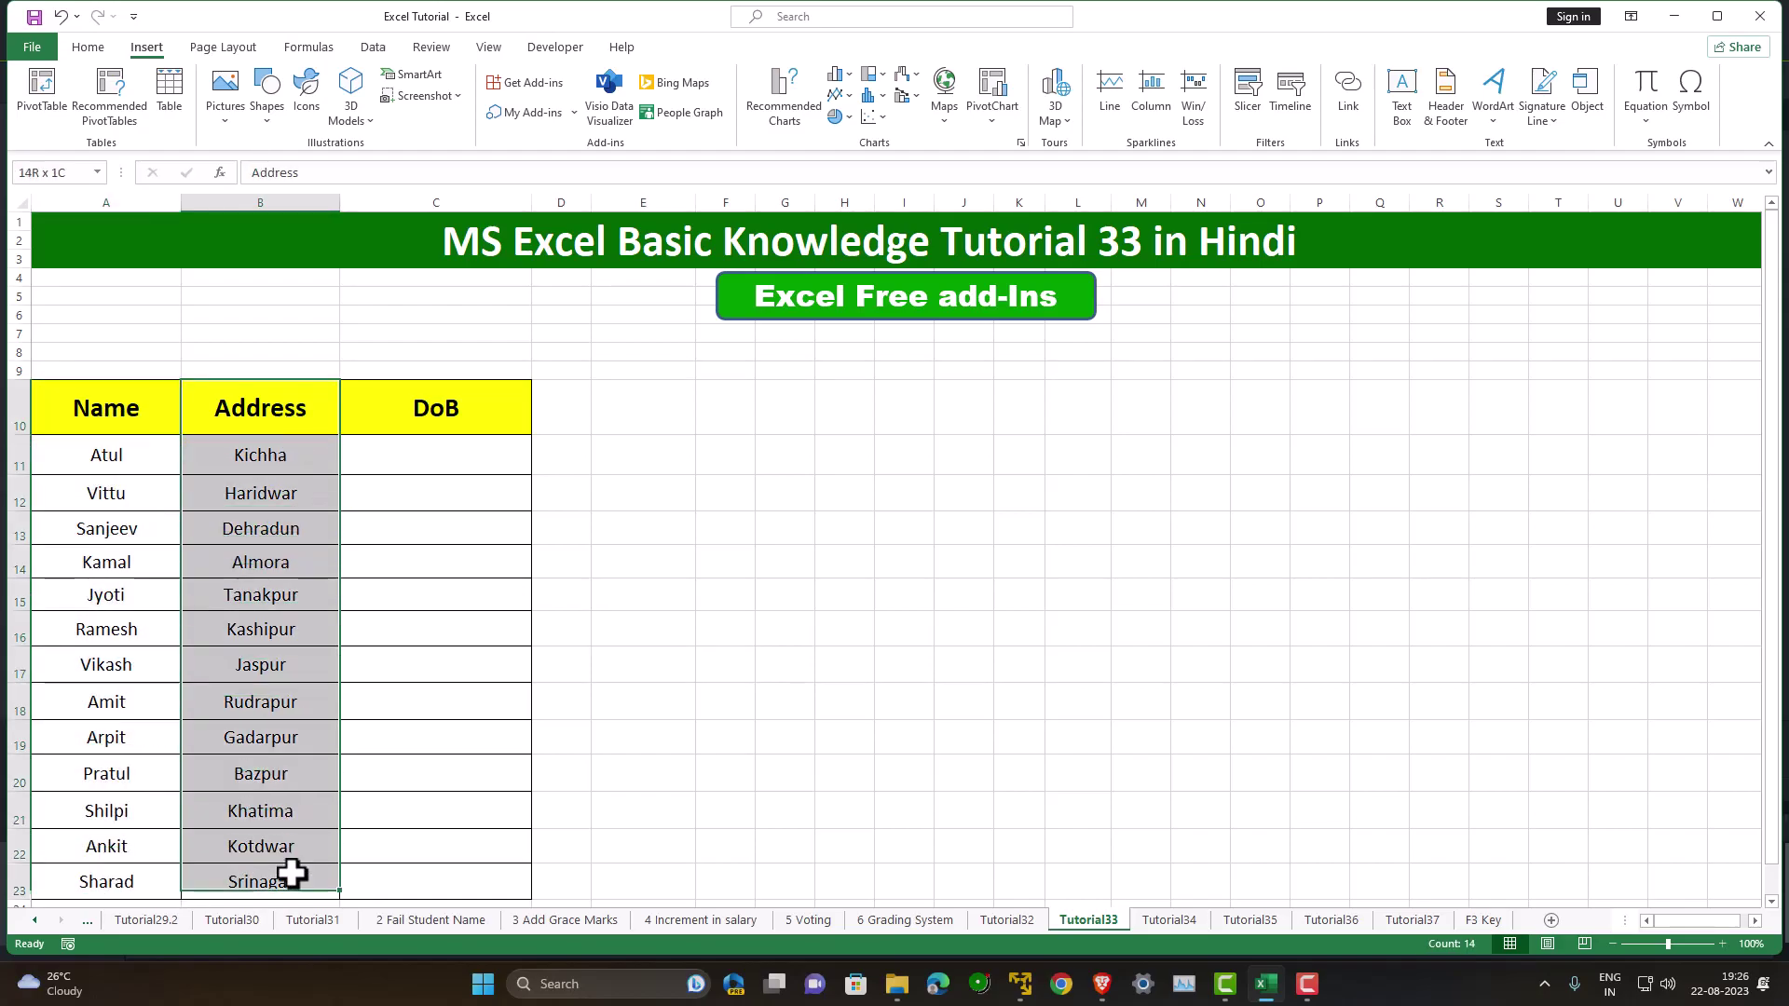
{"action": "left_click_drag", "start_coordinate": [456, 411], "coordinate": [464, 874]}
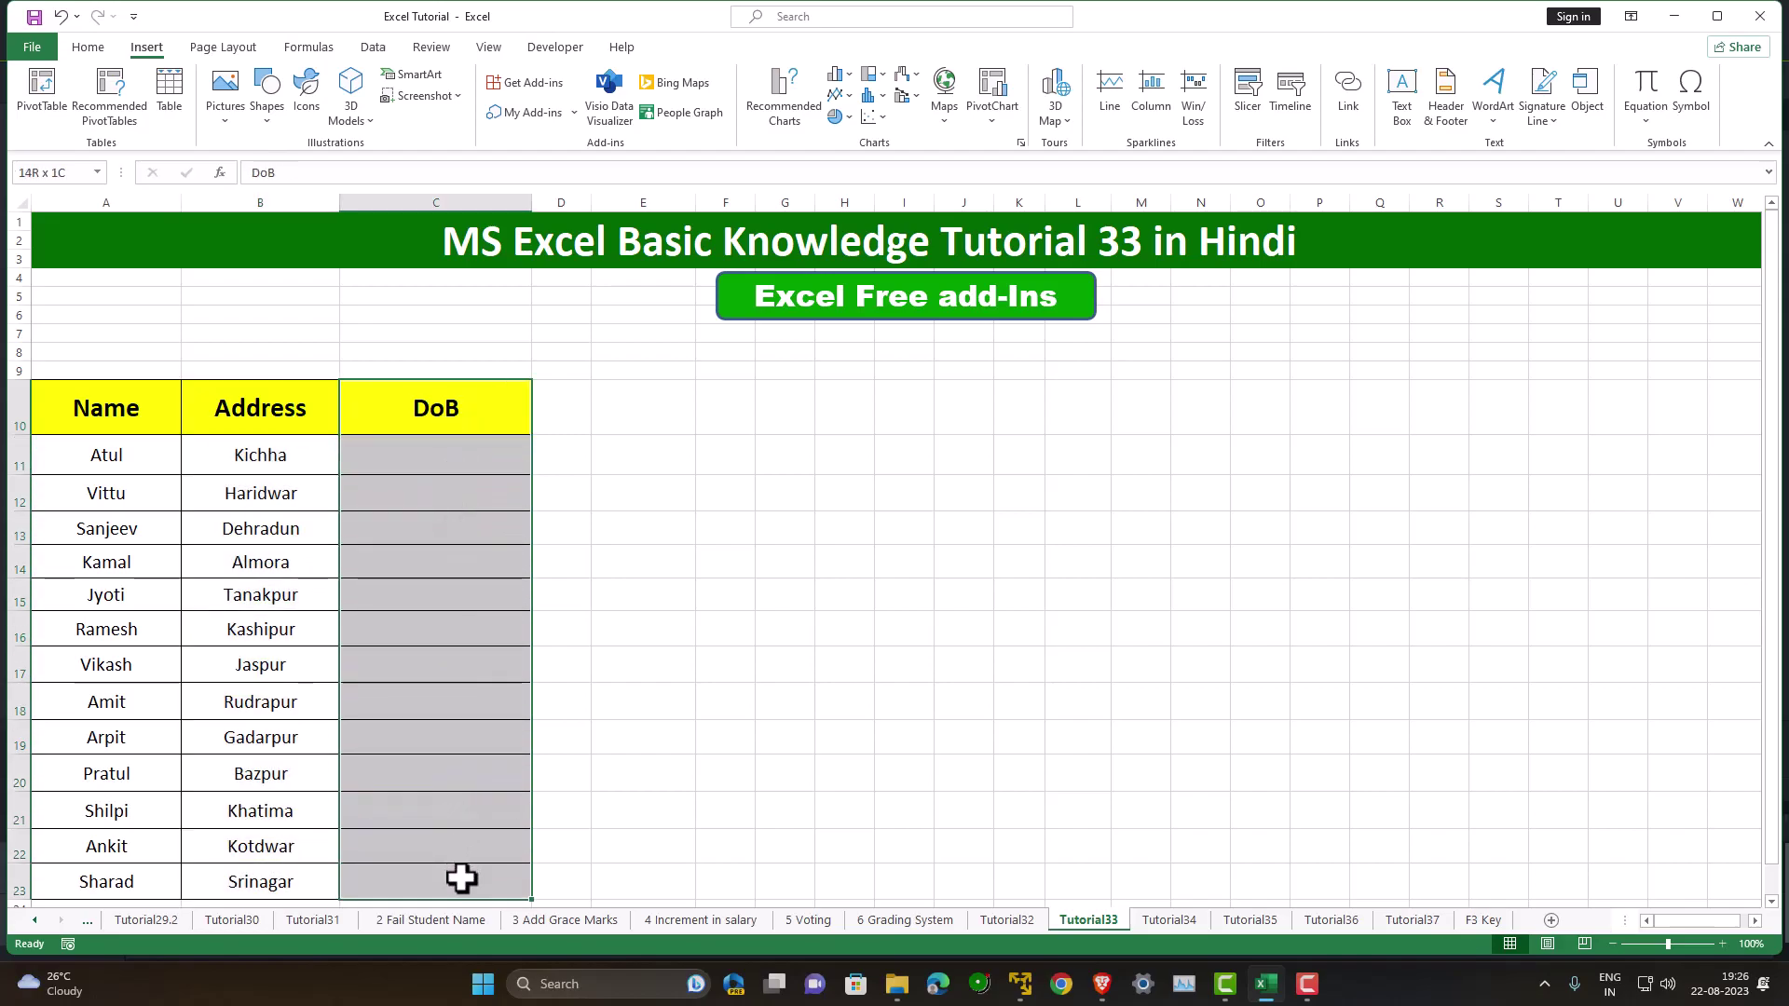
{"action": "left_click", "coordinate": [446, 494]}
{"action": "left_click", "coordinate": [444, 457]}
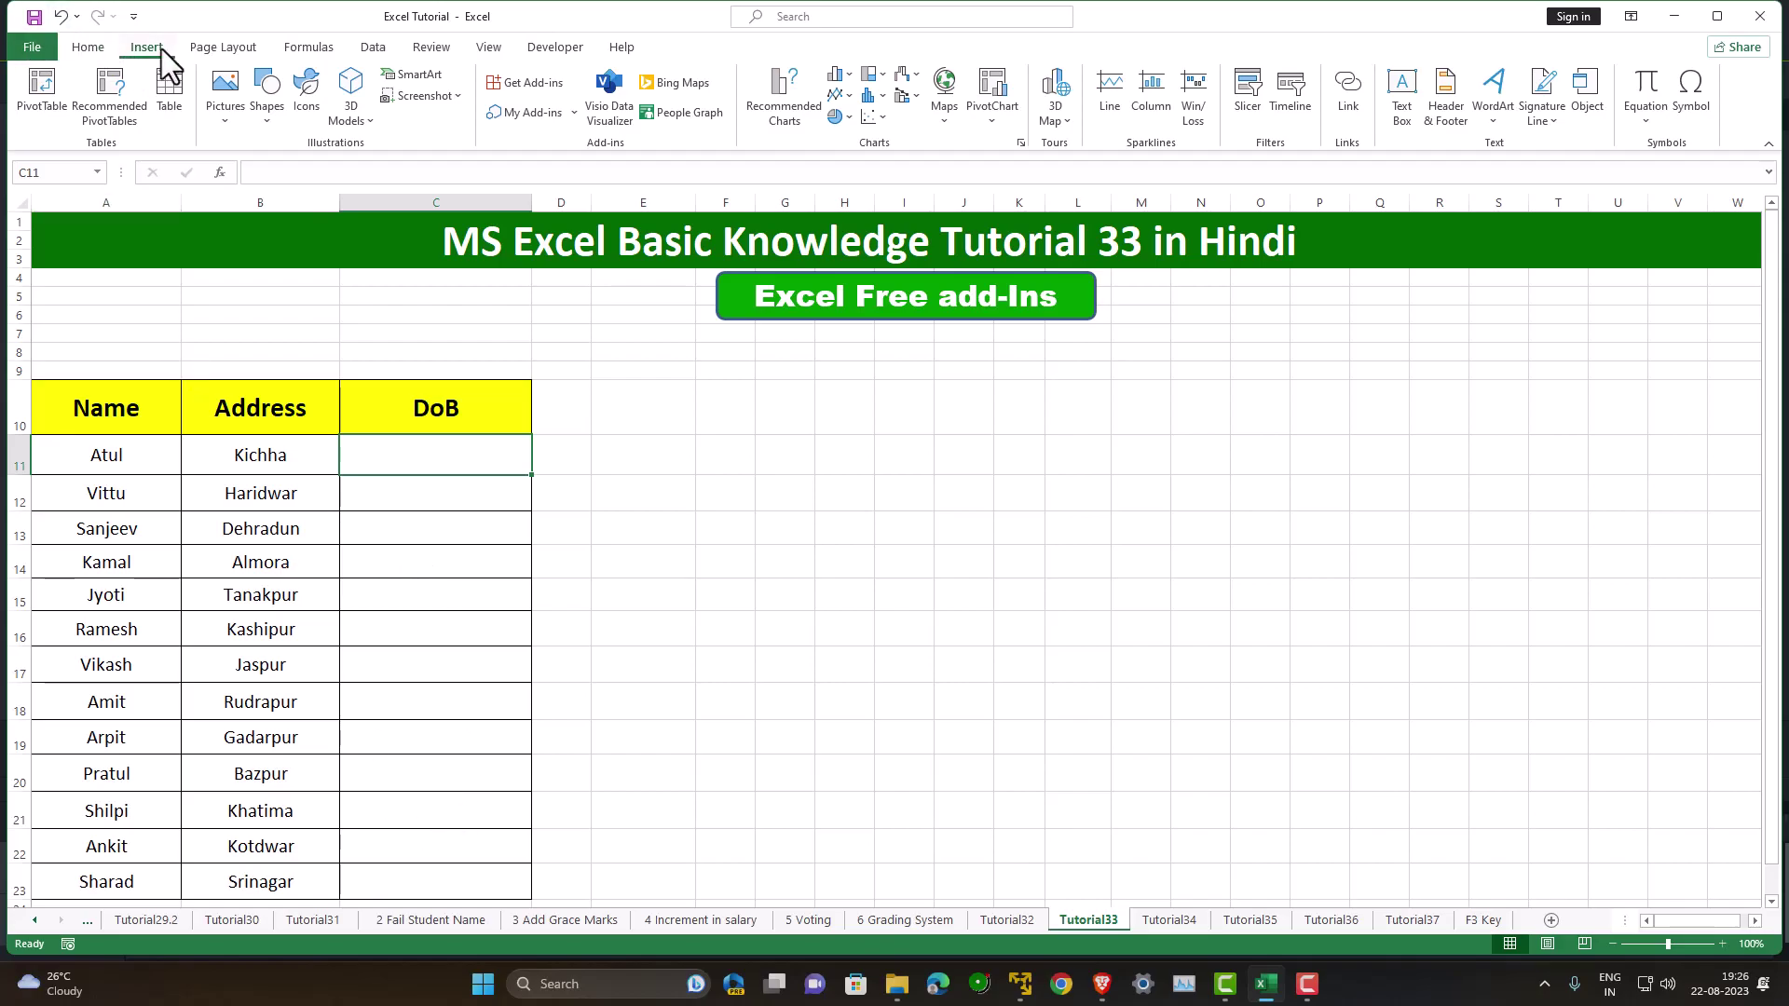
Reopen the Office Add-ins store and search it for 'date' add-ins.
{"action": "left_click", "coordinate": [530, 84]}
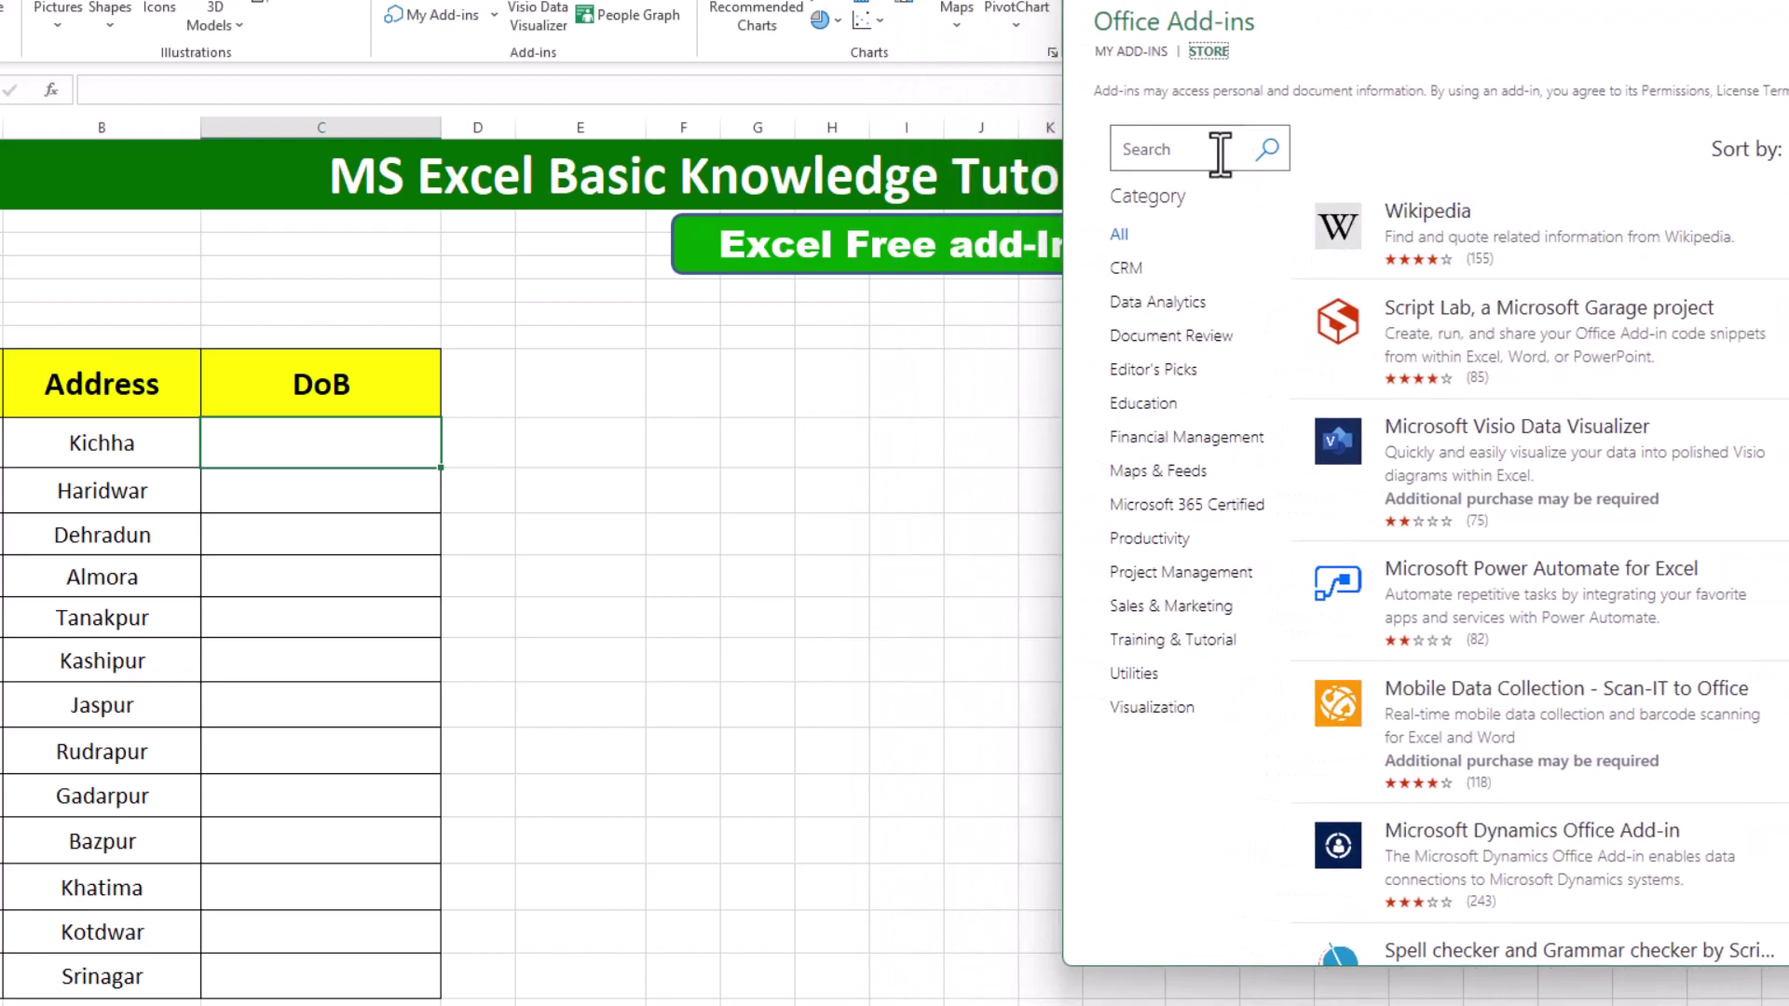
{"action": "left_click", "coordinate": [1221, 153]}
{"action": "type", "text": "date"}
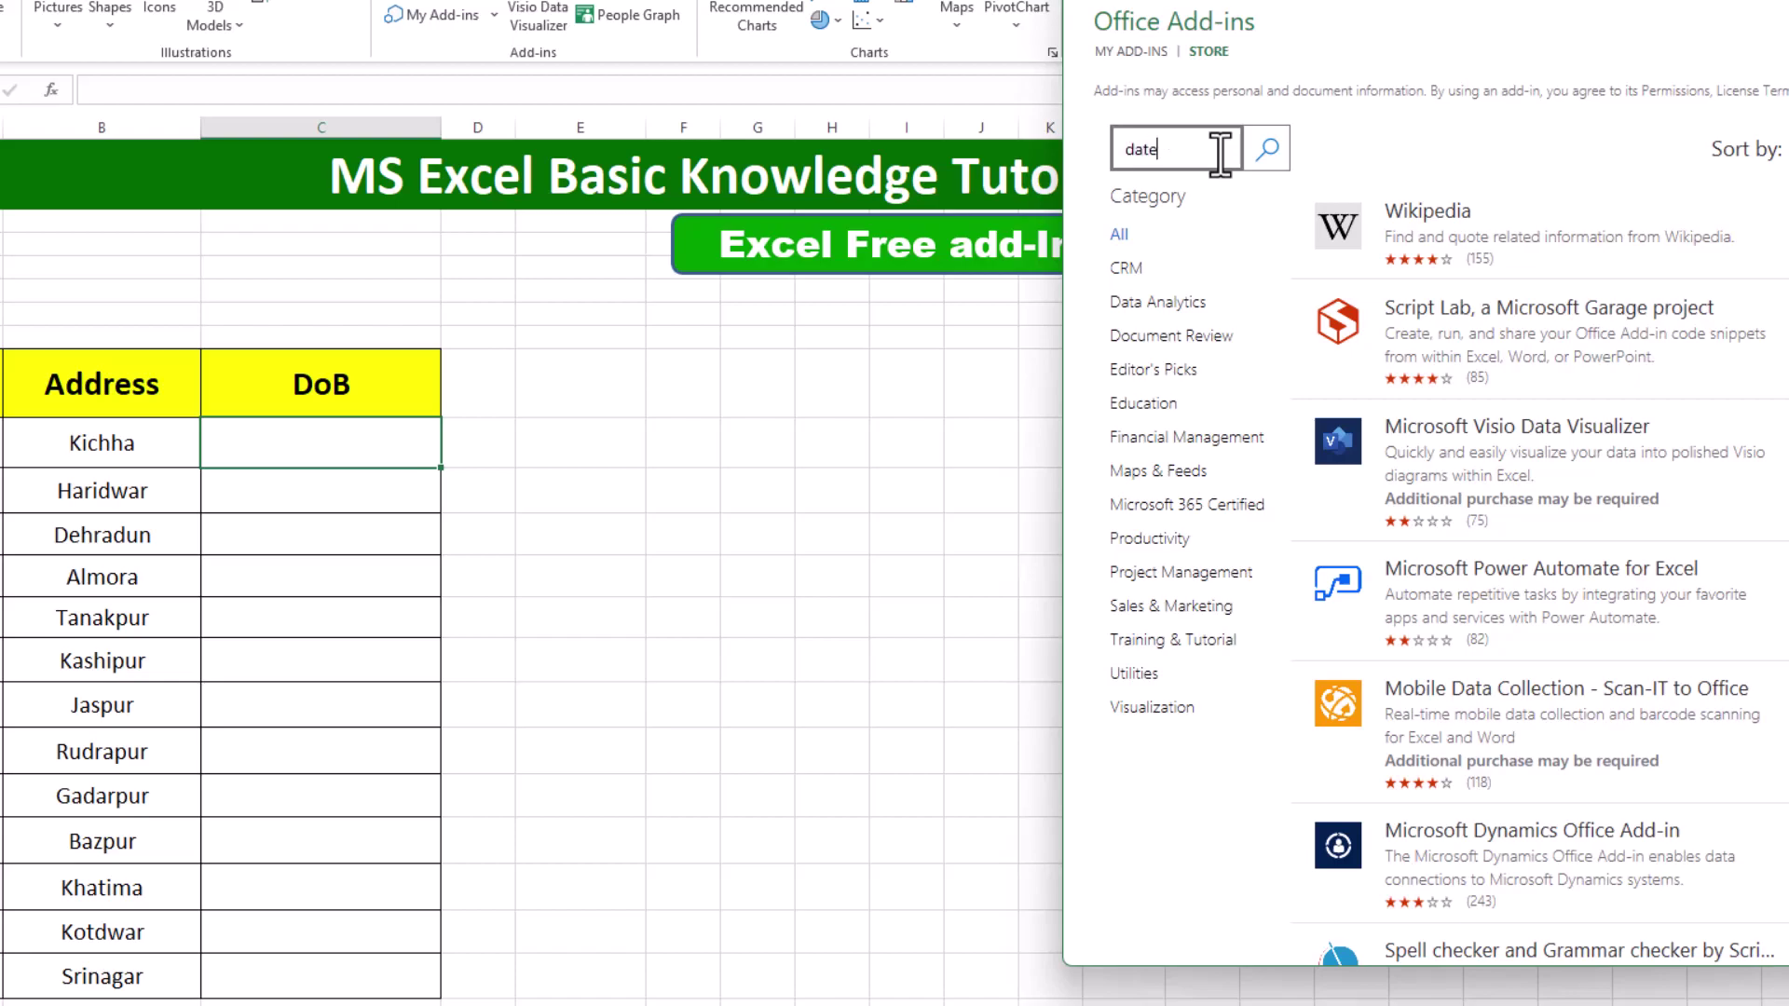
{"action": "key", "text": "Return"}
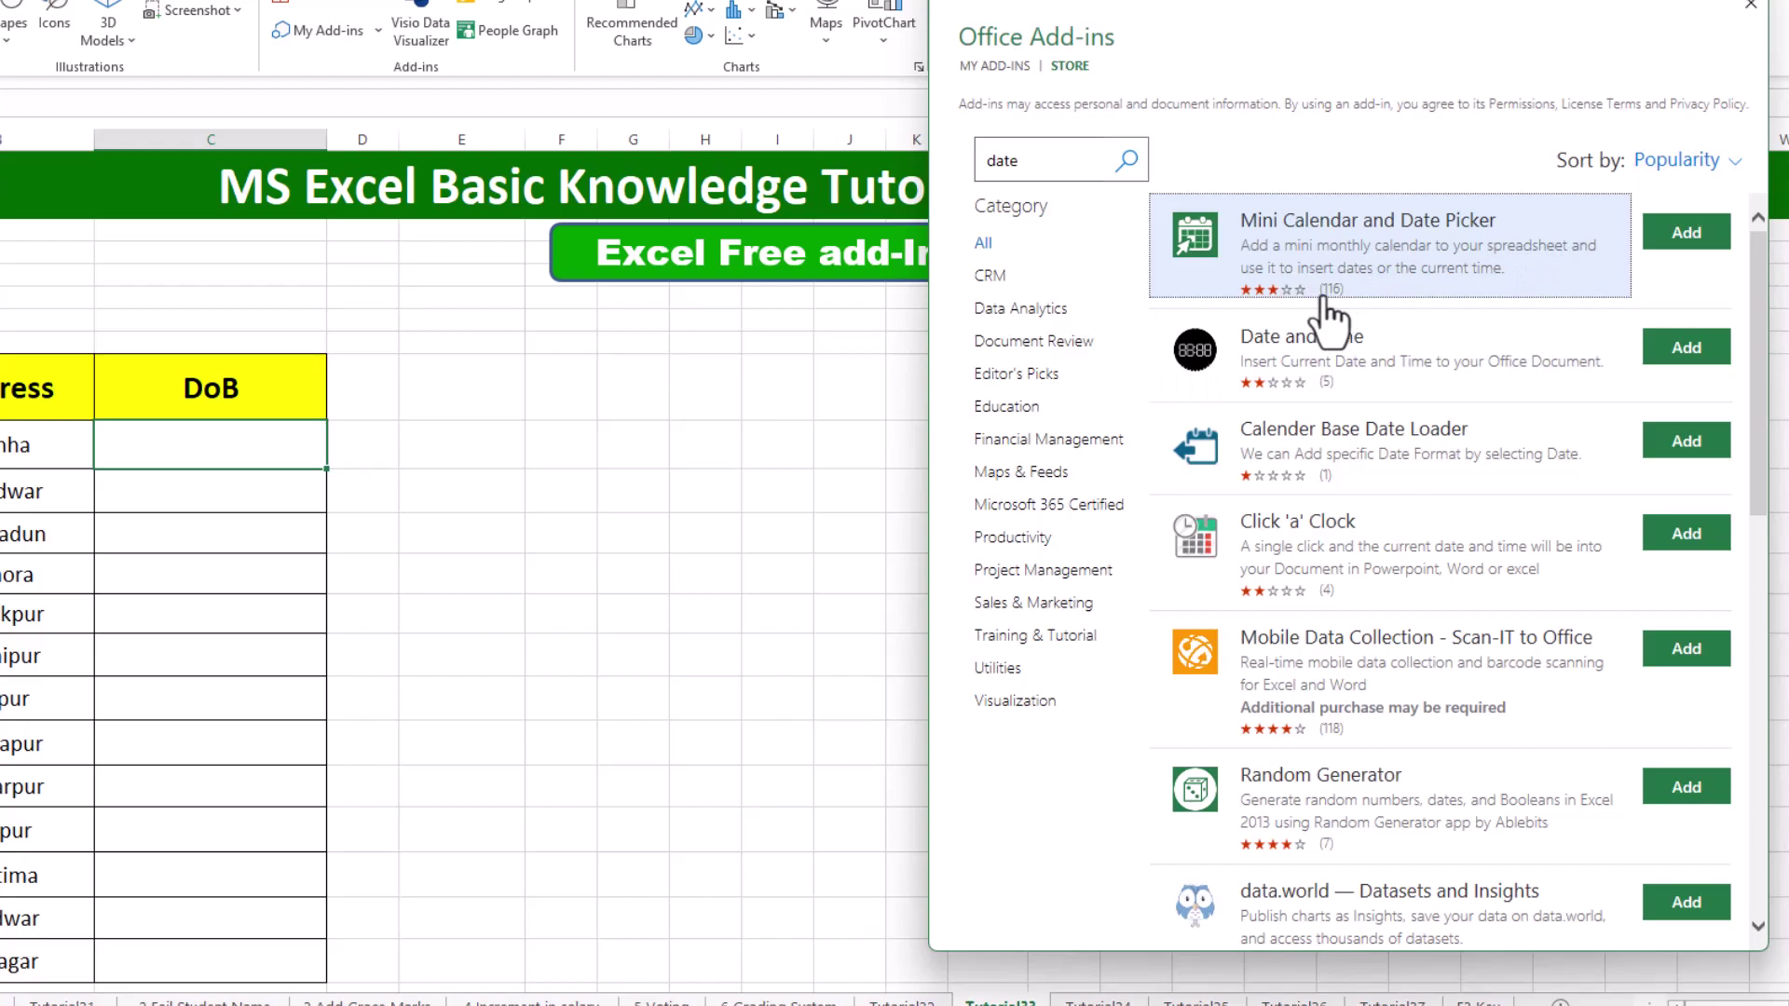
Add Mini Calendar and Date Picker, accept its licence, resize its calendar frame, and select the first DoB cell.
{"action": "left_click", "coordinate": [1683, 244]}
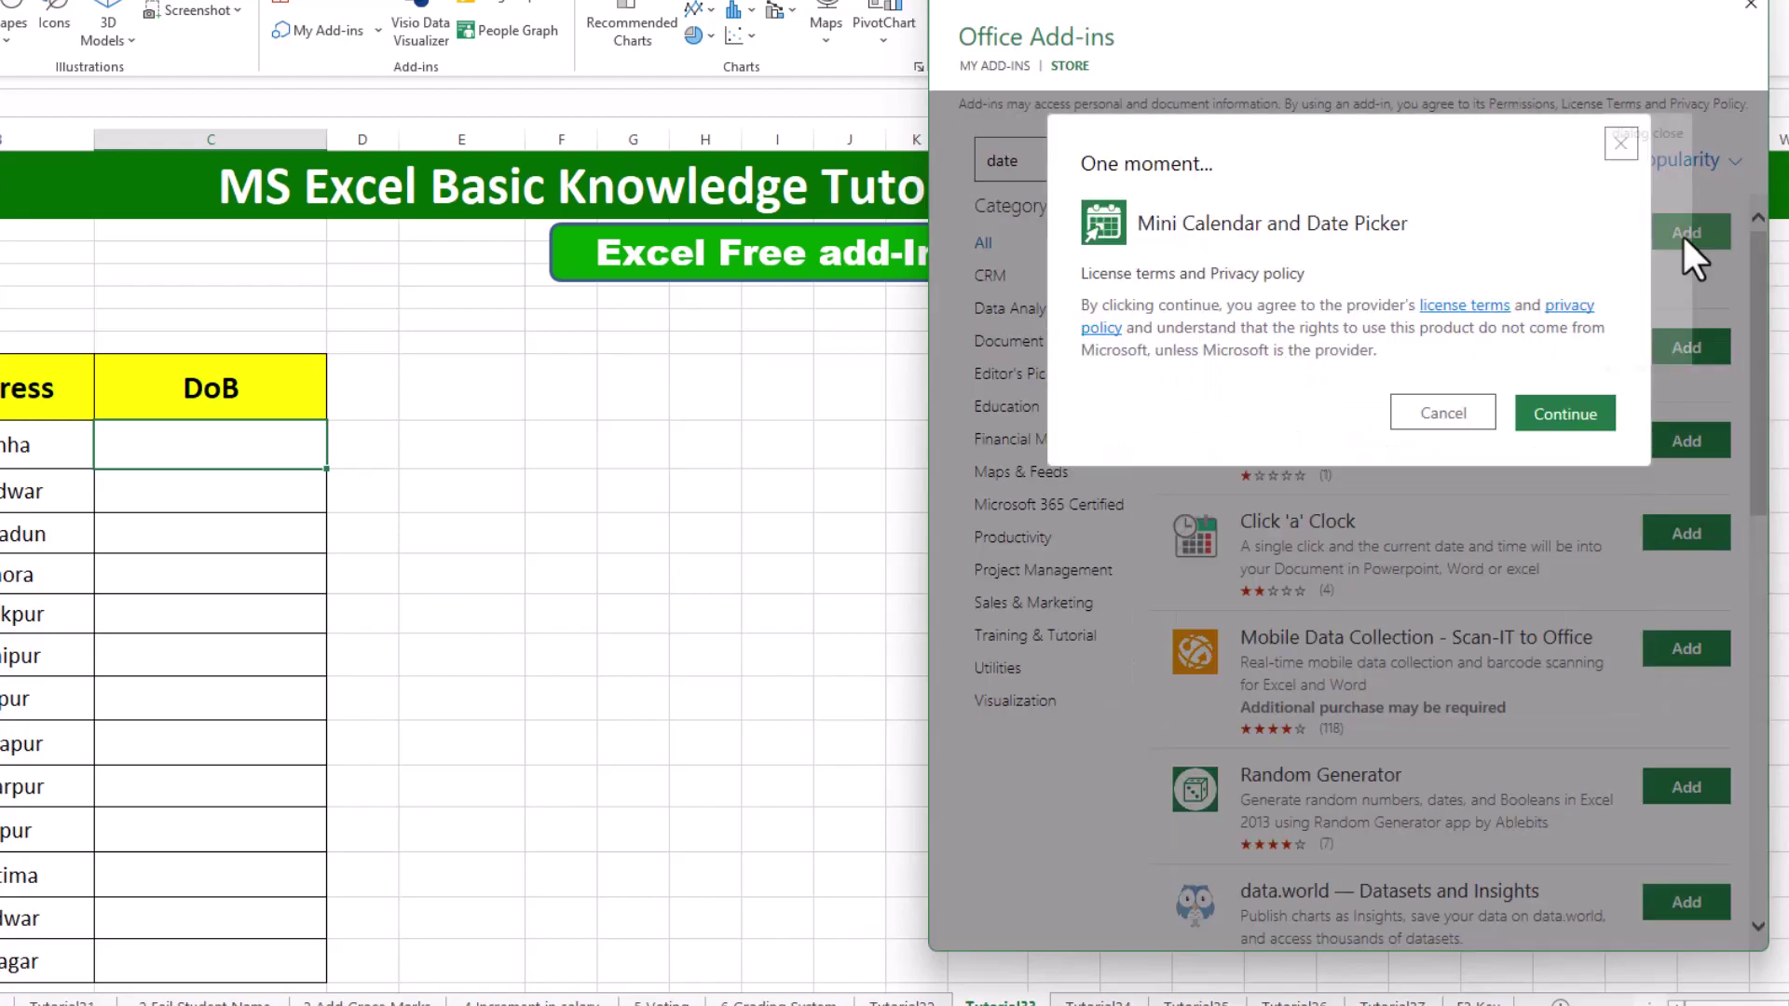
{"action": "left_click", "coordinate": [1566, 422]}
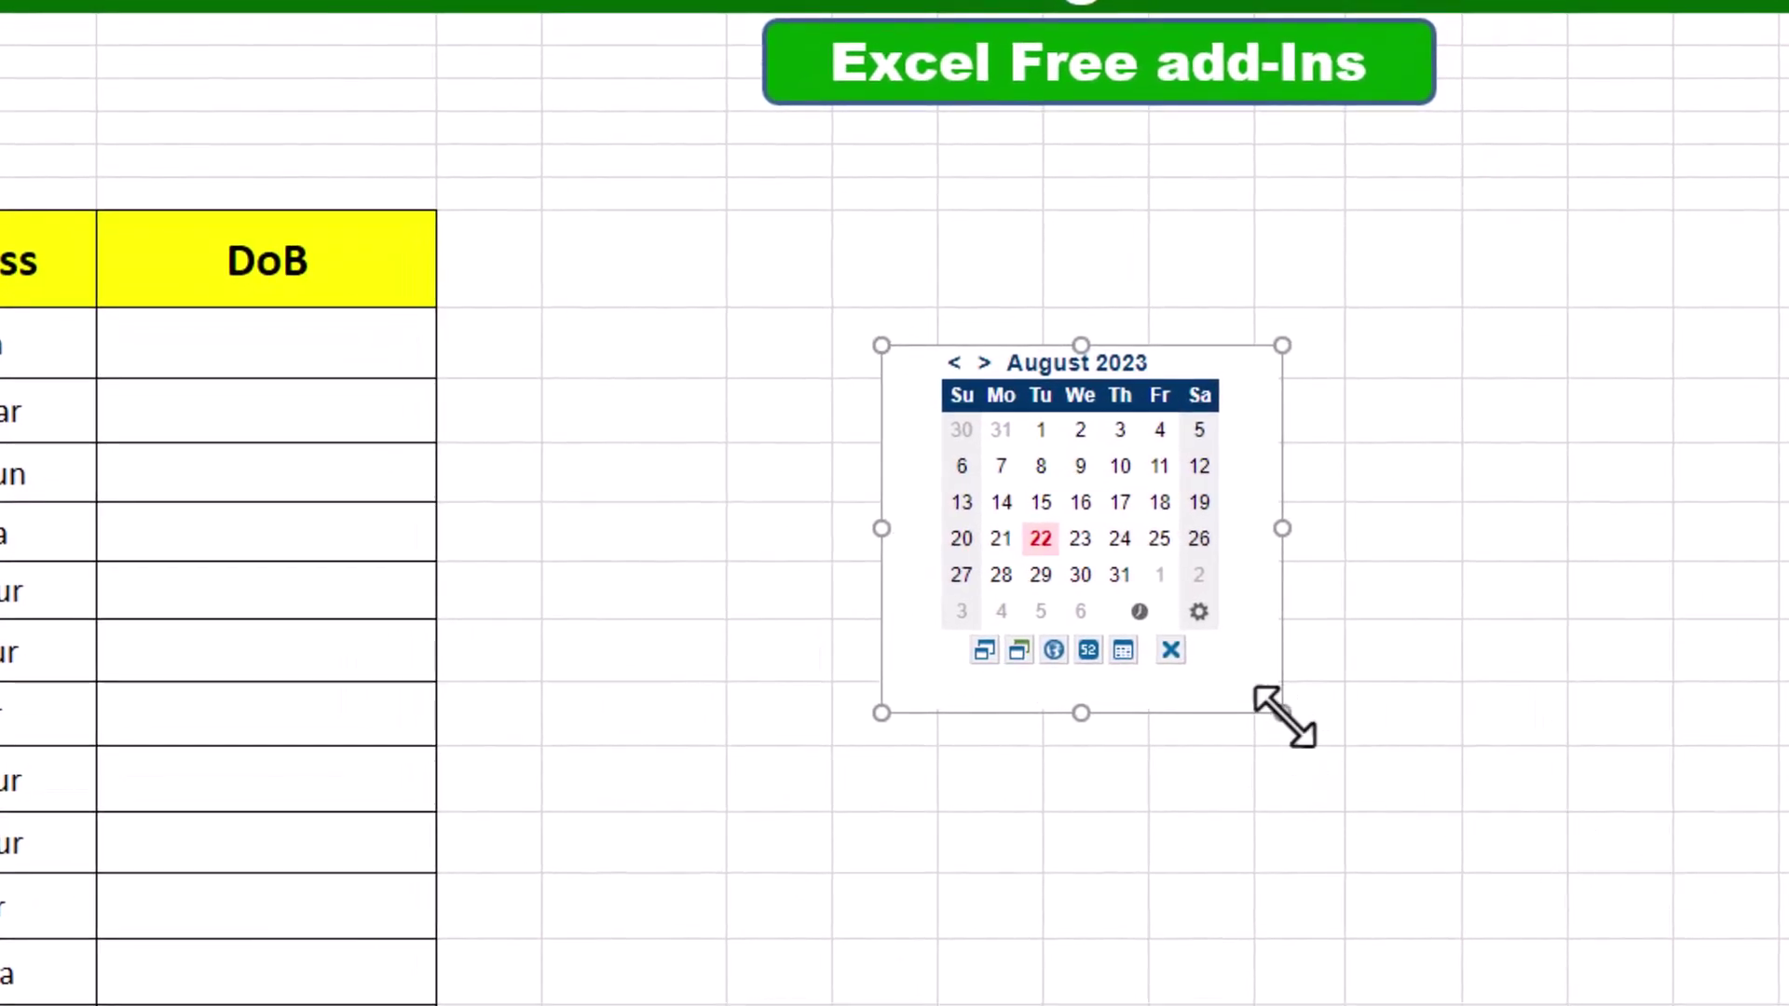
{"action": "left_click_drag", "start_coordinate": [1282, 713], "coordinate": [1418, 792]}
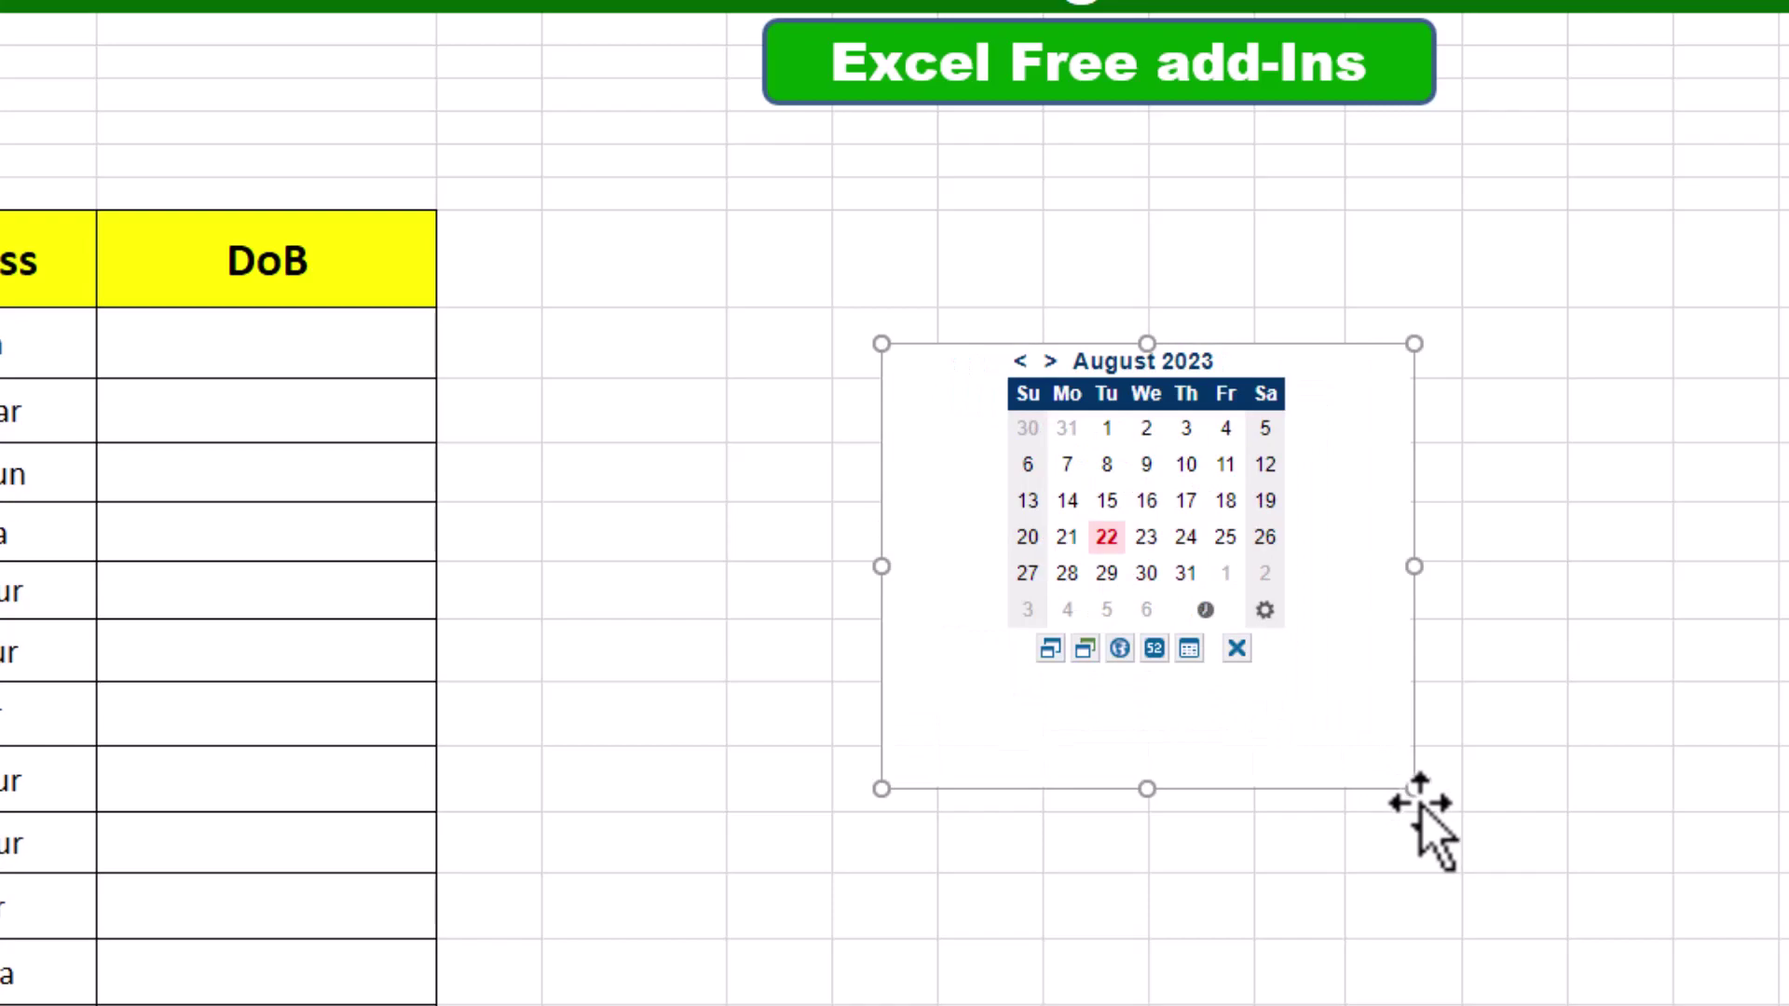
{"action": "left_click_drag", "start_coordinate": [1413, 788], "coordinate": [1379, 760]}
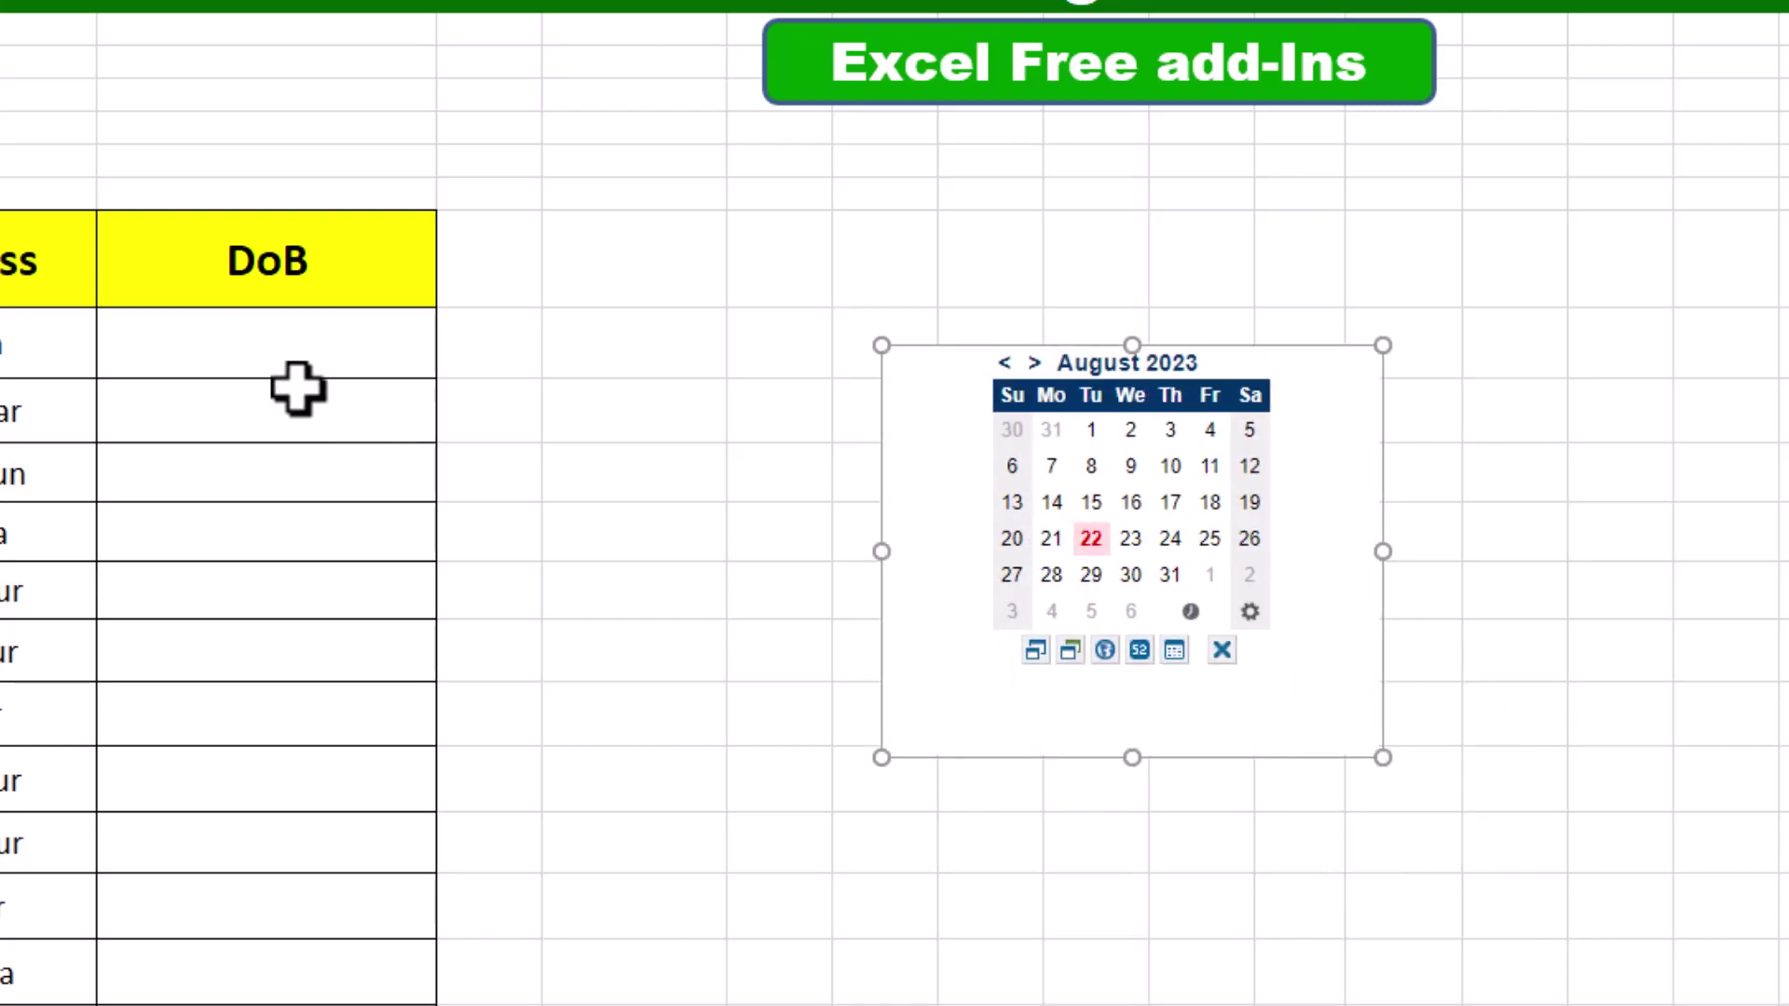
{"action": "left_click", "coordinate": [283, 341]}
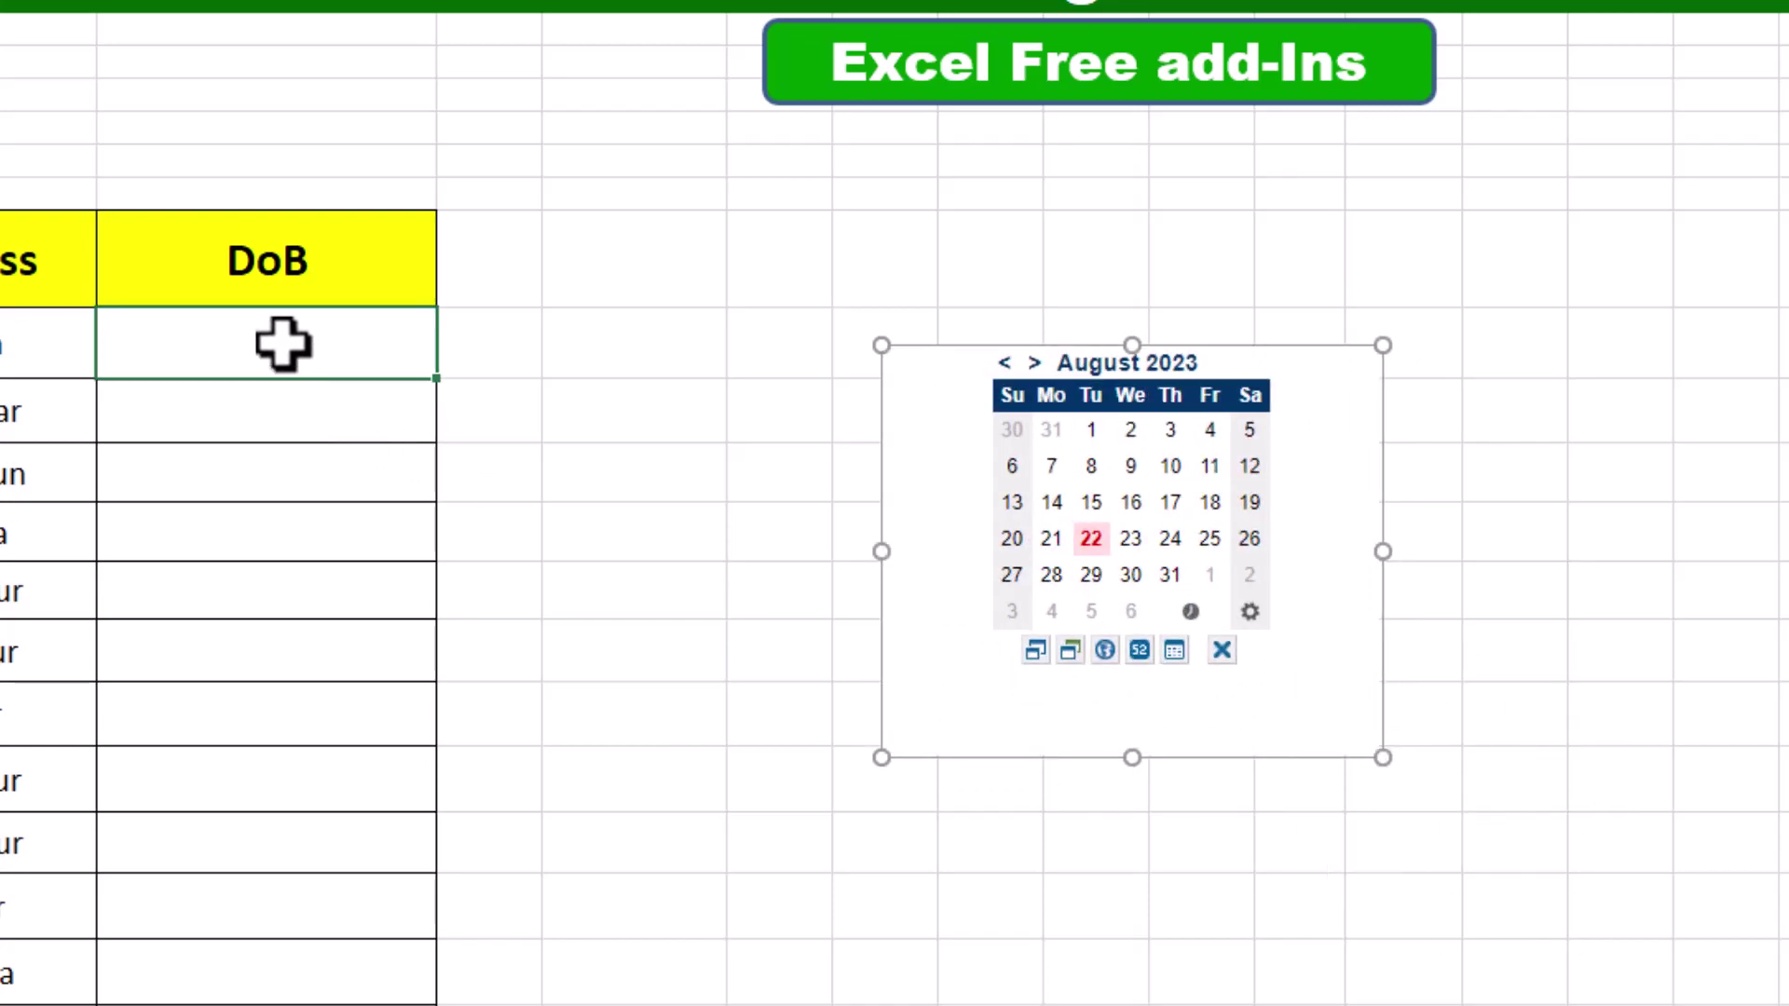
Insert 23-08-2023 into C11 and 09-08-2023 into C12, then switch the calendar to July 2023.
{"action": "left_click", "coordinate": [1132, 542]}
{"action": "left_click", "coordinate": [342, 424]}
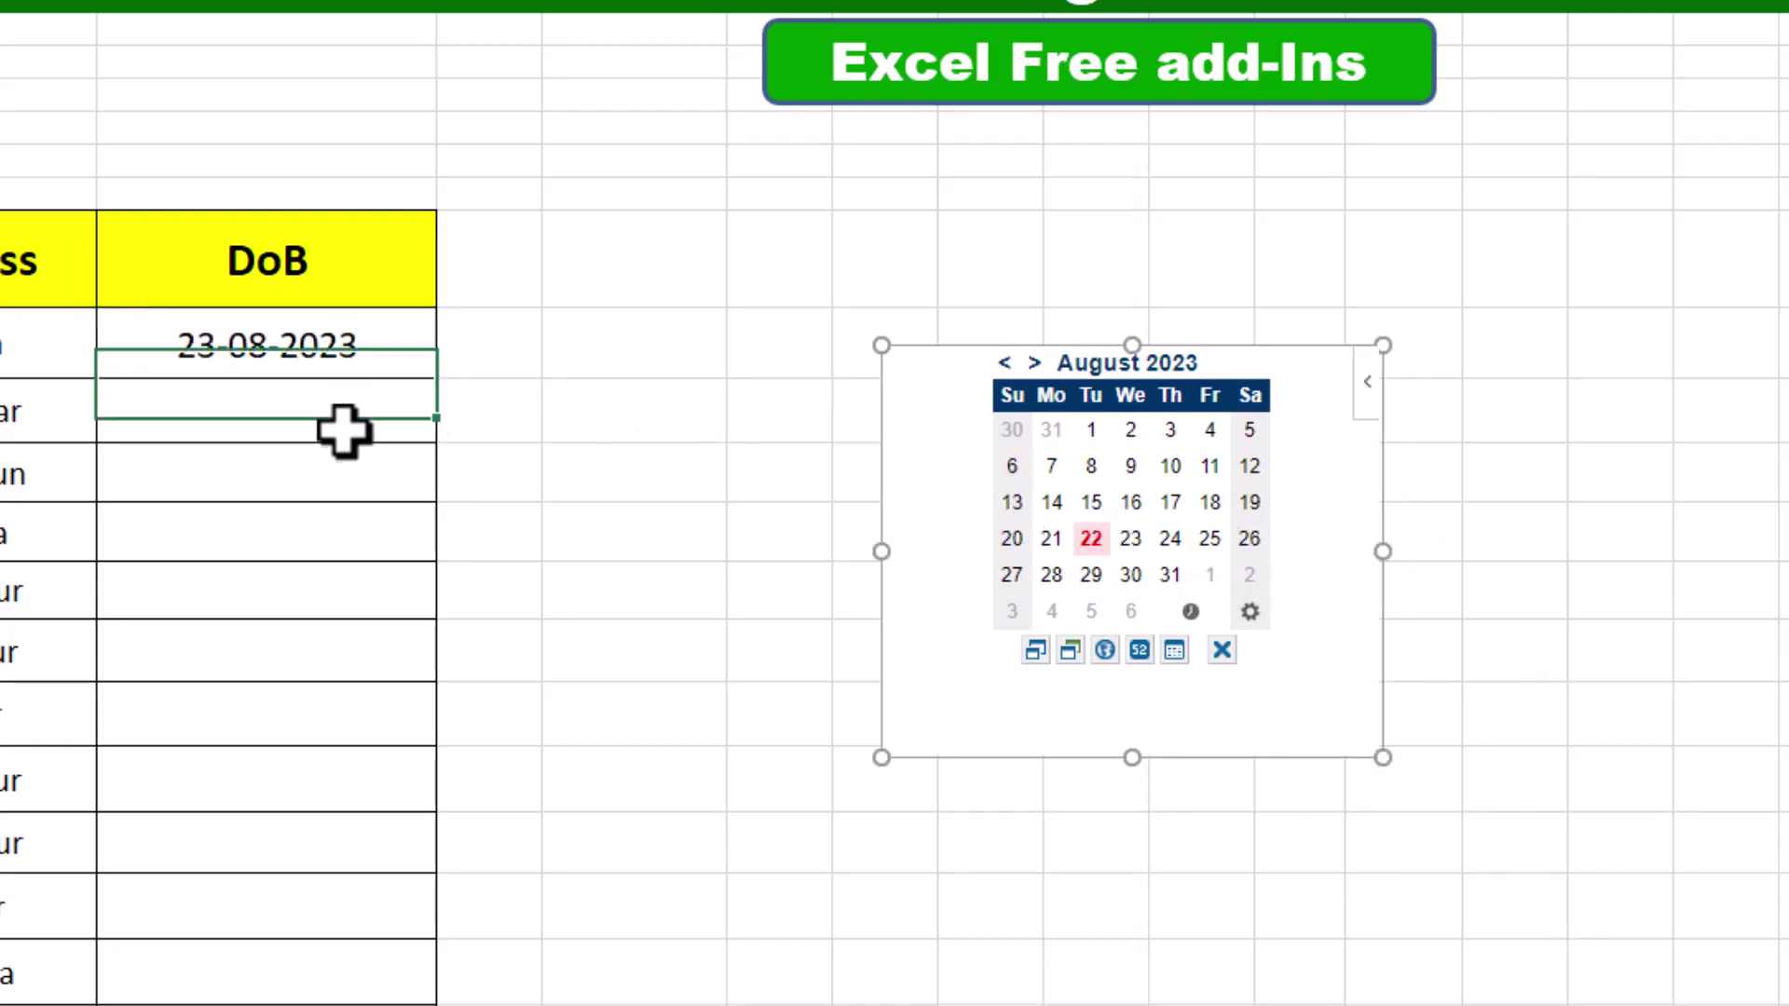
{"action": "left_click", "coordinate": [1129, 466]}
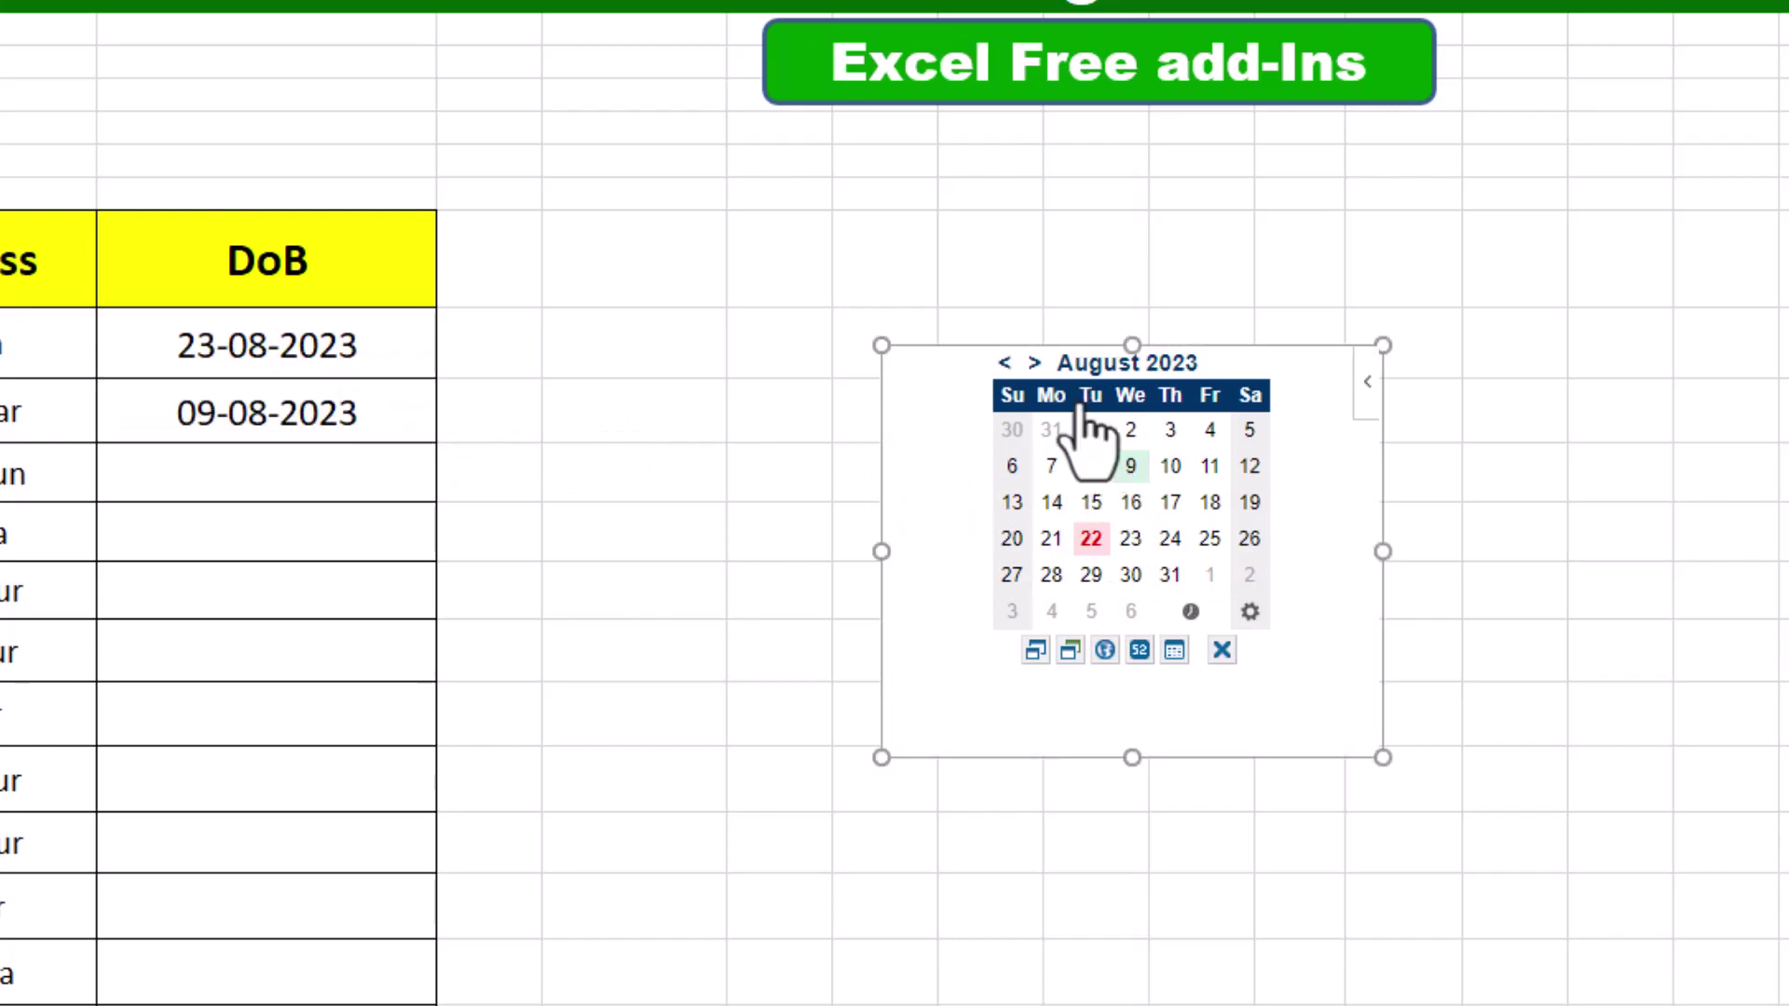
{"action": "left_click", "coordinate": [1005, 364]}
{"action": "left_click", "coordinate": [606, 350]}
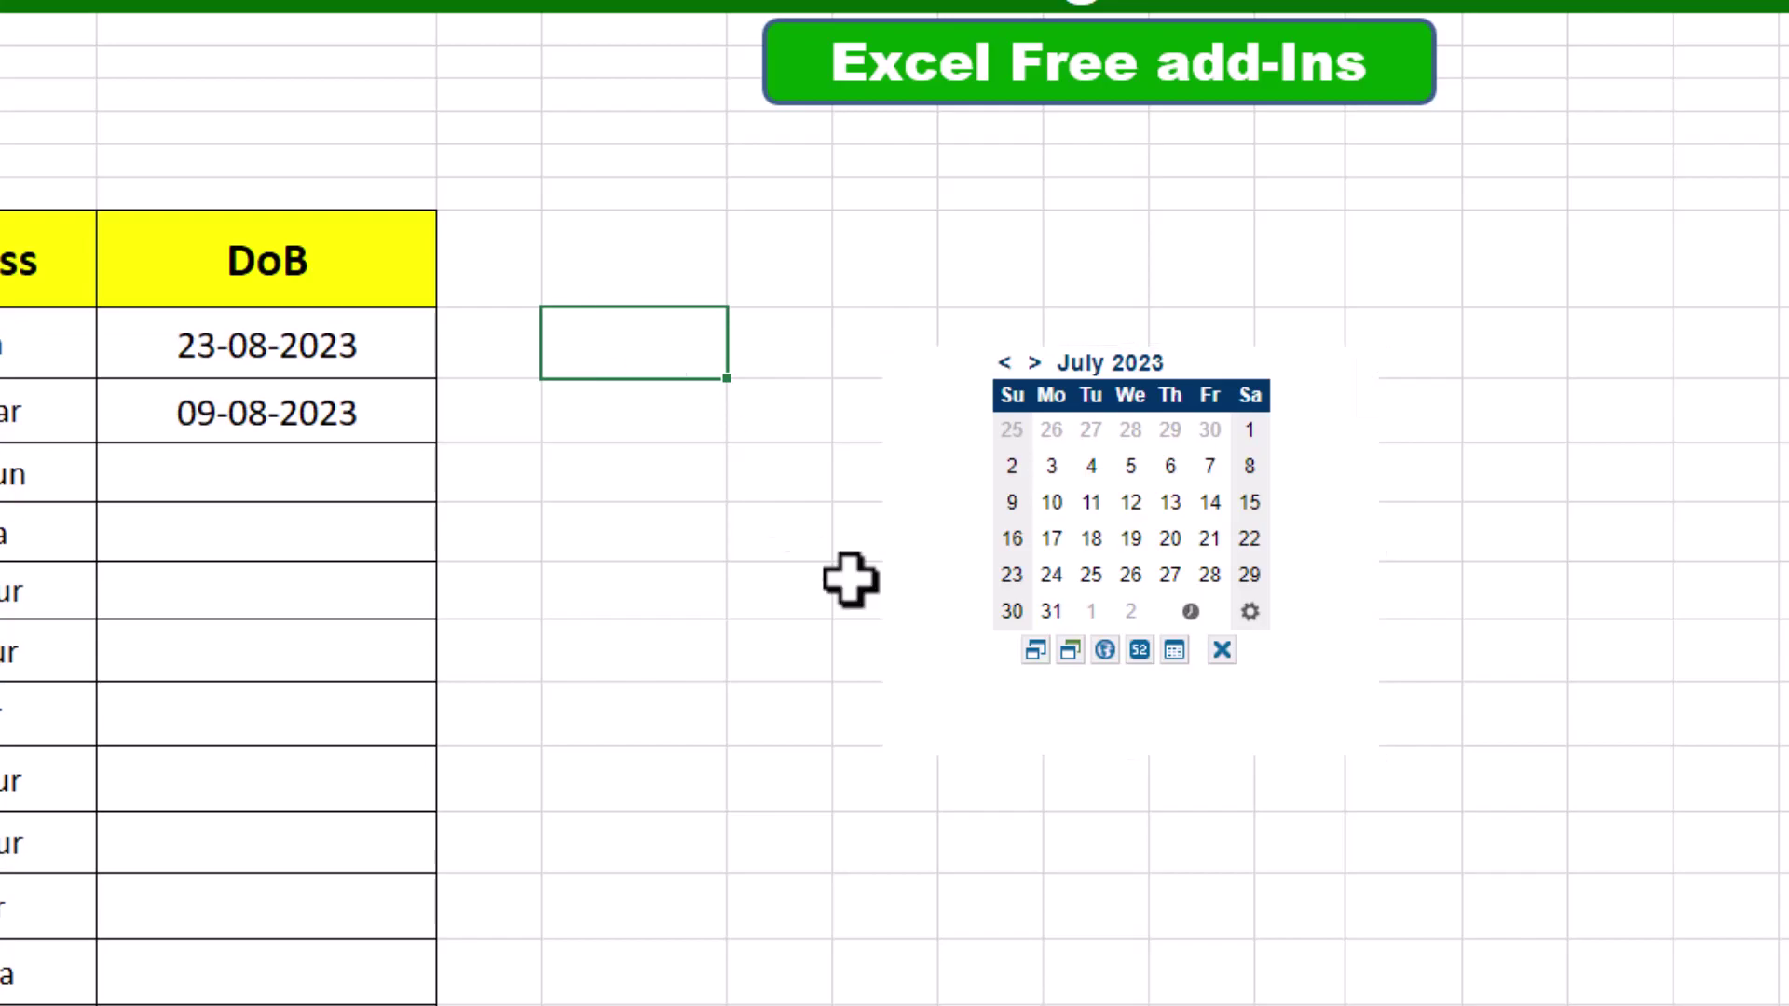
Insert the current time, 7:27 PM, into E11 with the add-in's clock button.
{"action": "left_click", "coordinate": [1193, 617]}
{"action": "left_click", "coordinate": [1190, 615]}
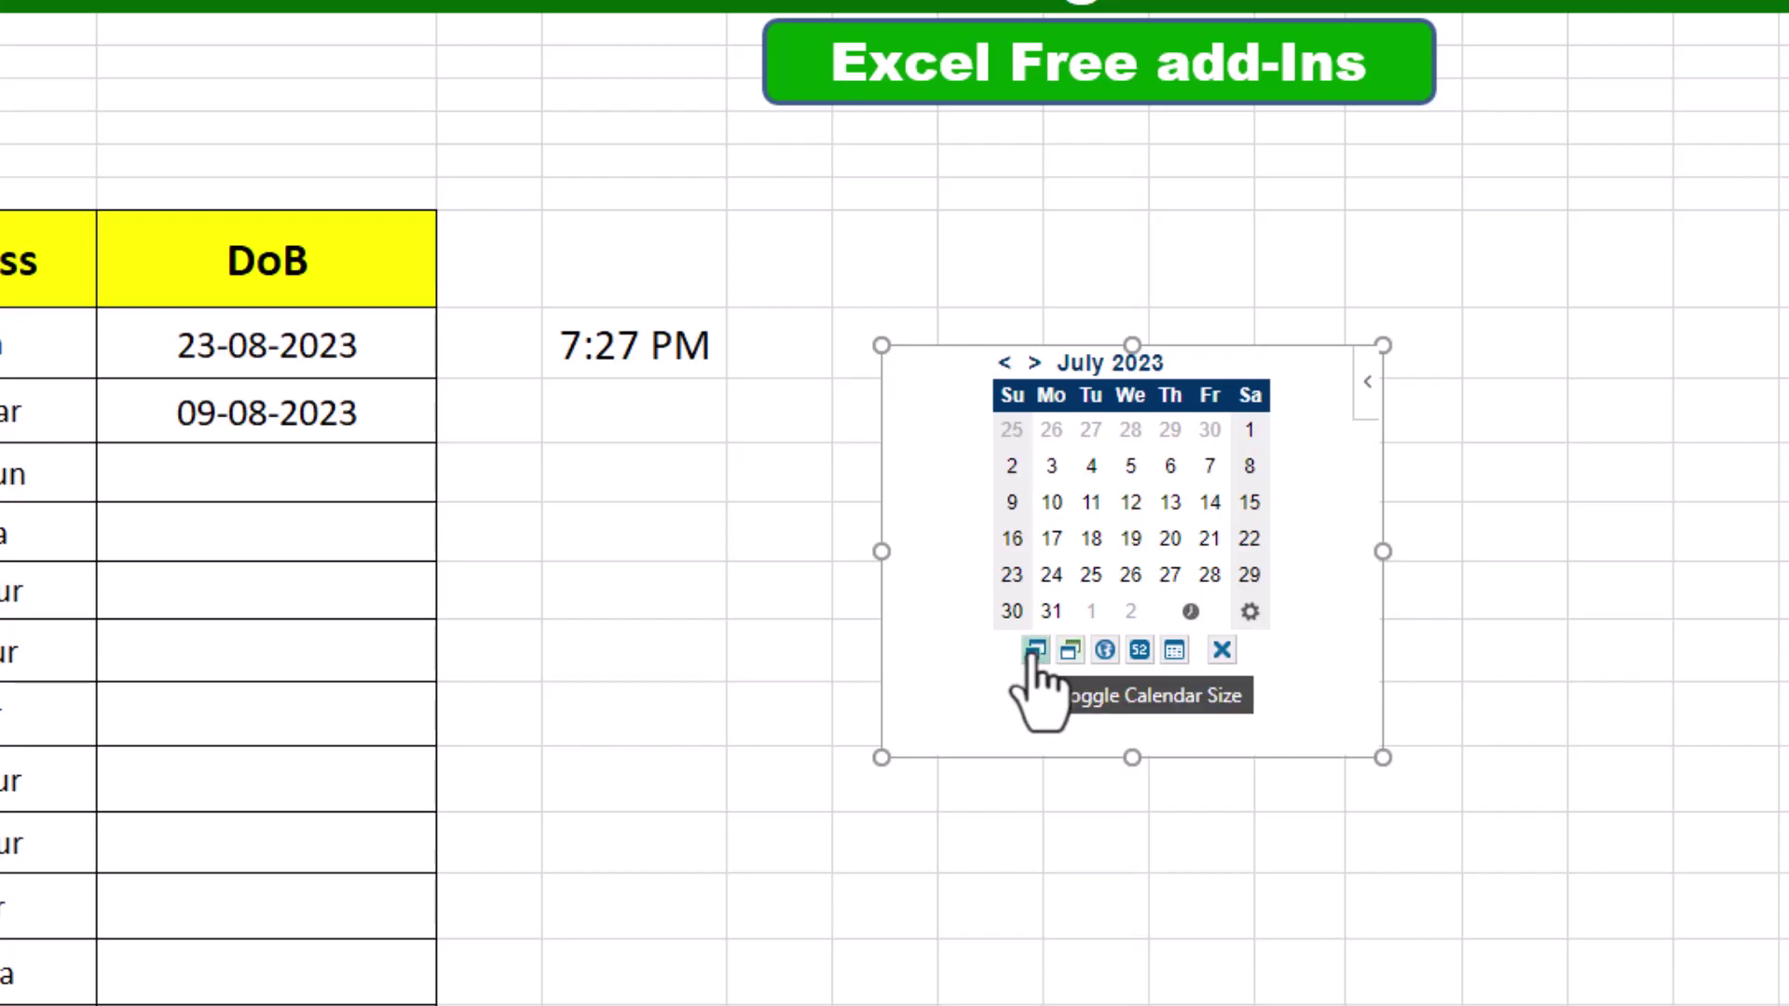
{"action": "left_click", "coordinate": [1035, 651]}
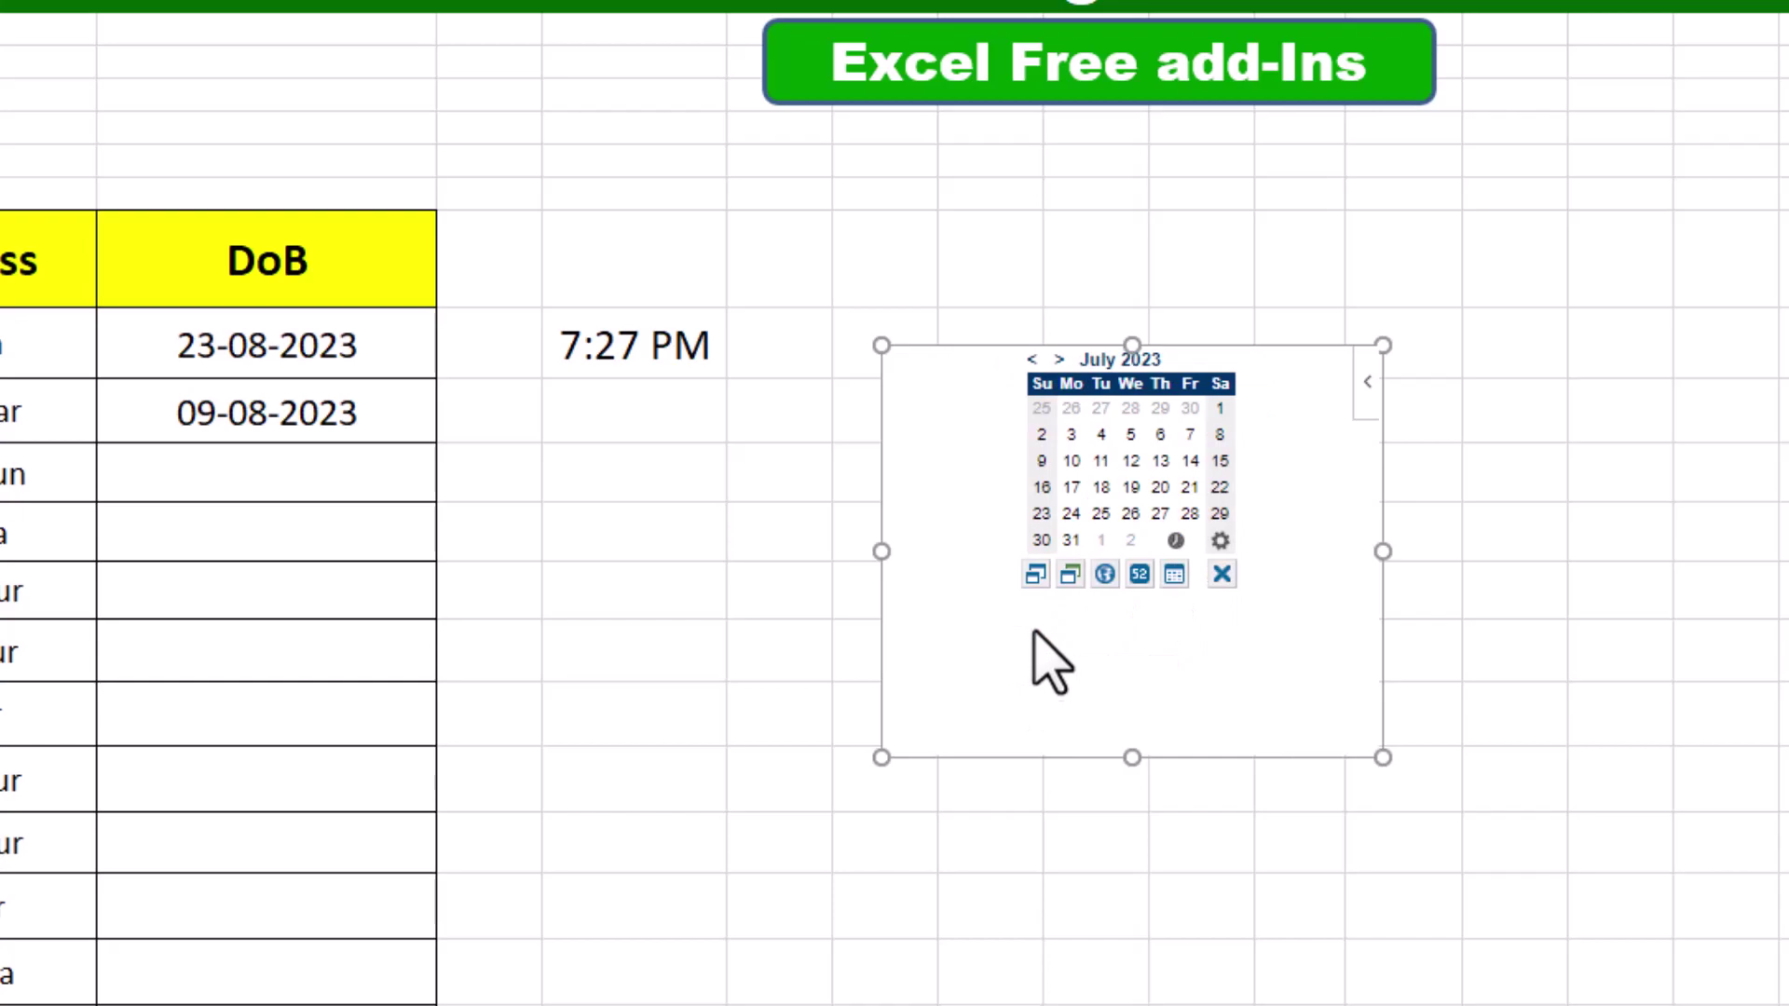
{"action": "left_click", "coordinate": [1033, 576]}
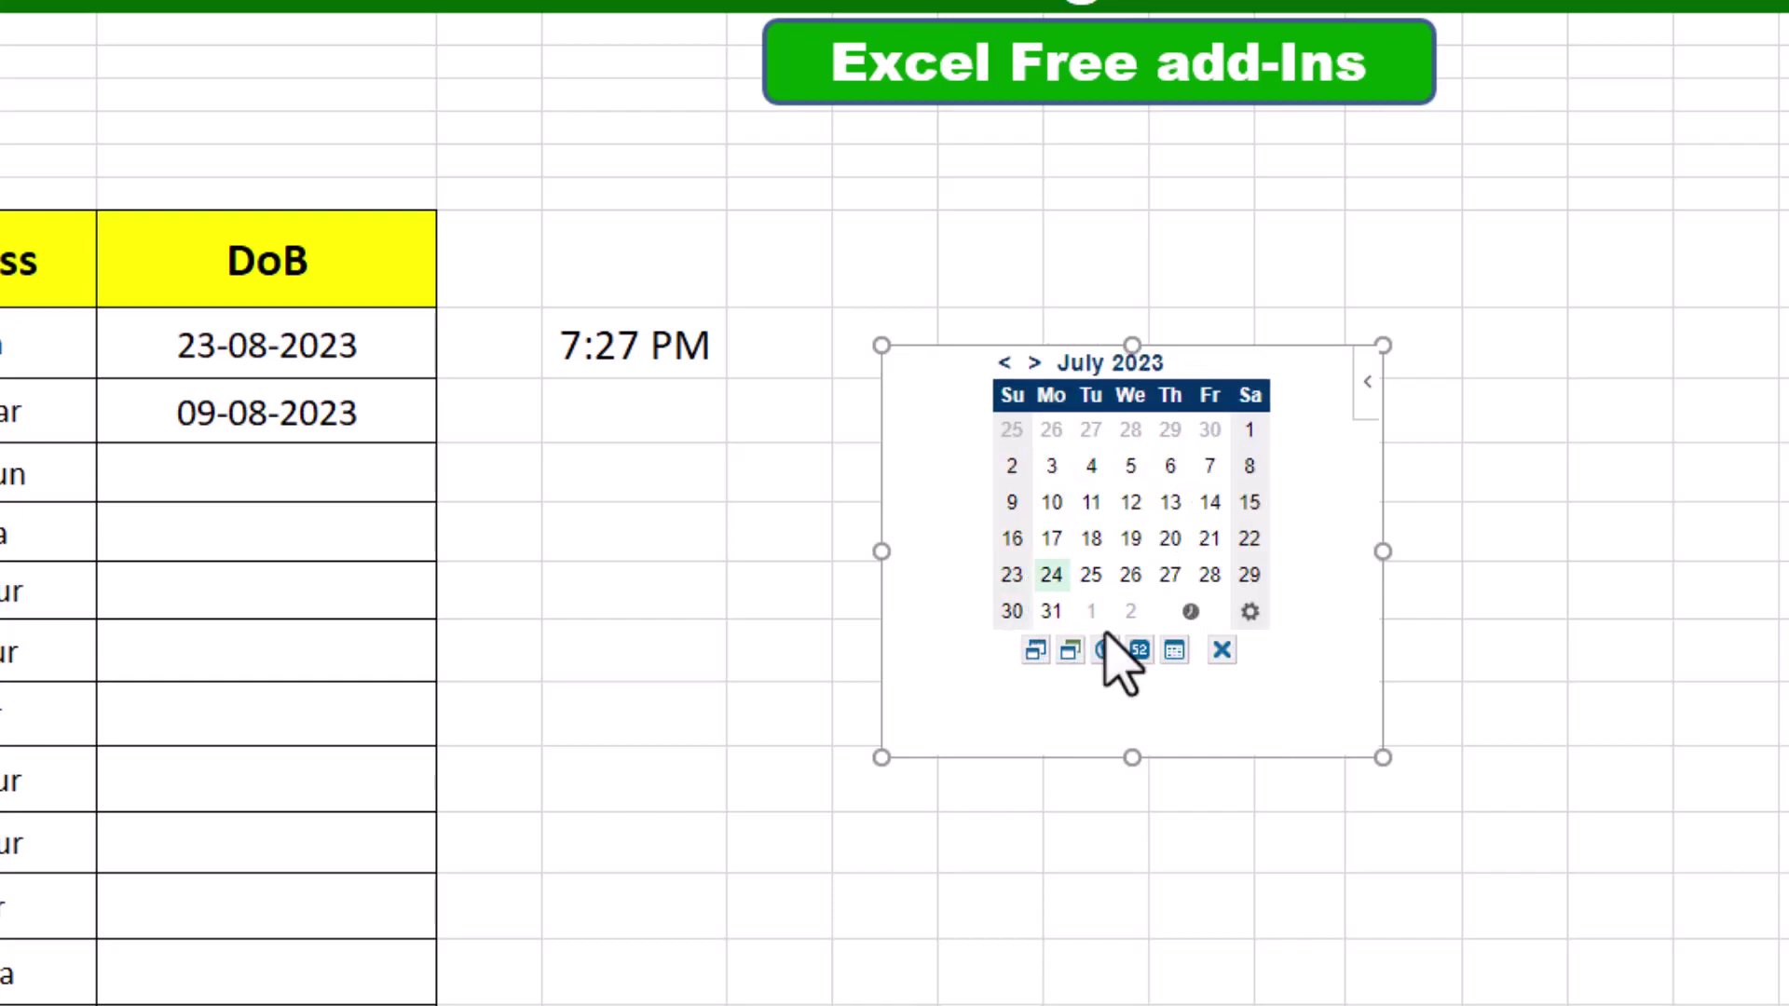